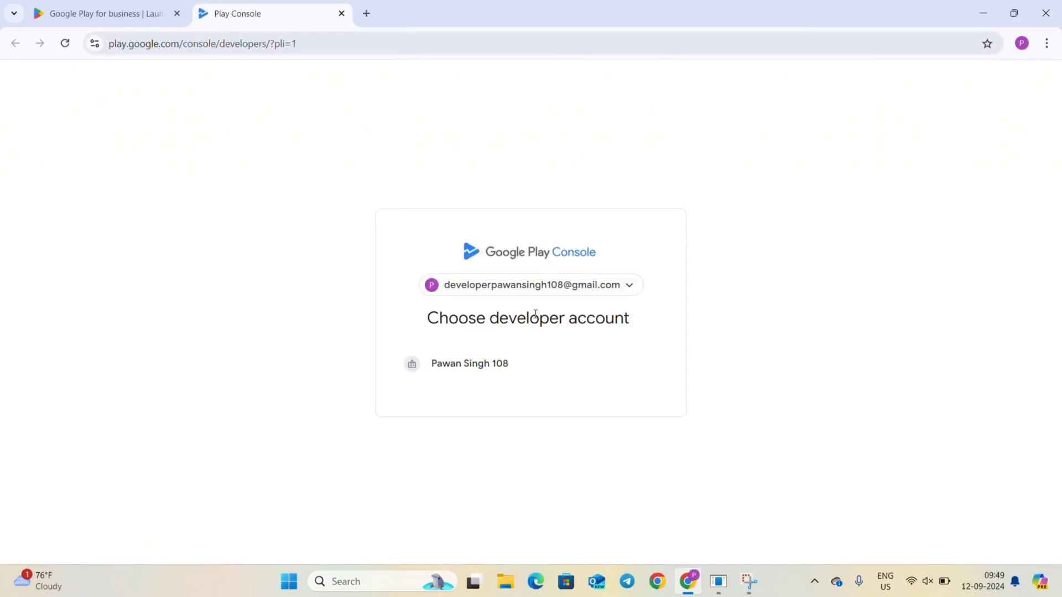
# Choose the developer account, then open the File Manager app's dashboard from the apps list
pyautogui.click(485, 360)
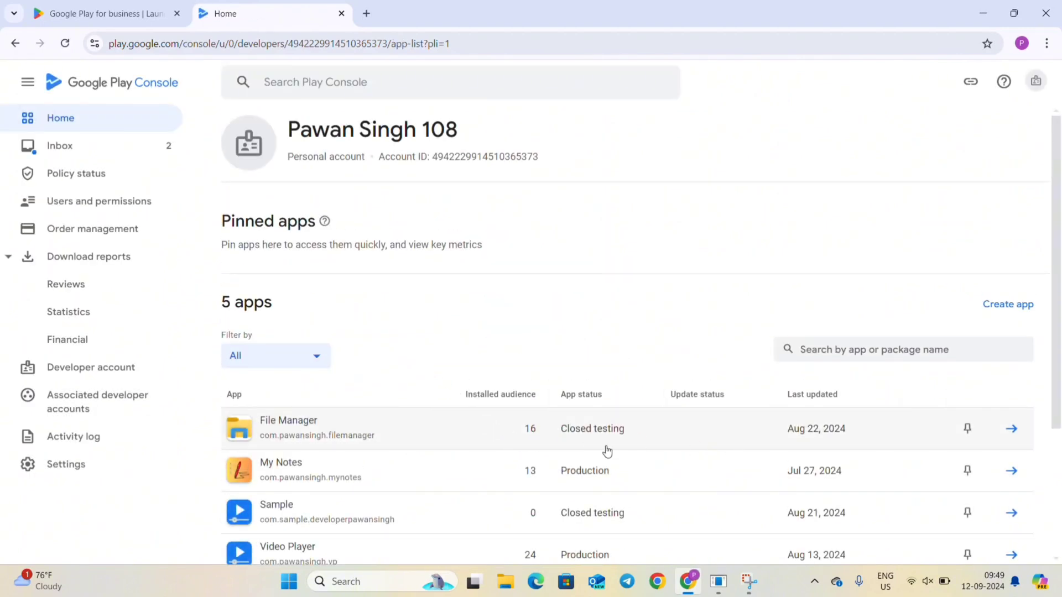
pyautogui.click(1008, 437)
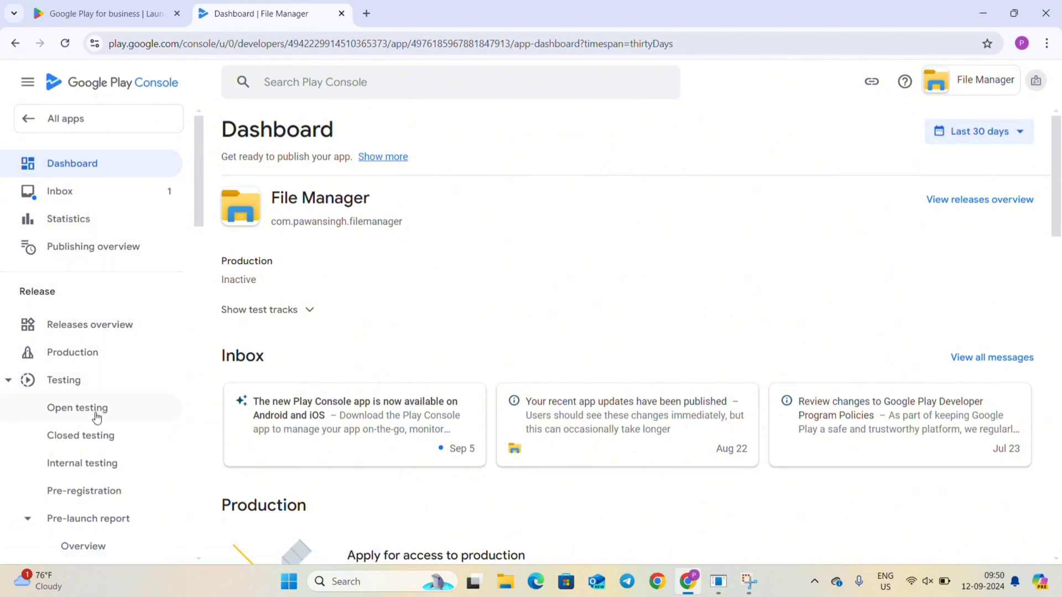
# Open the Closed testing - Alpha track and view the details of release 1 (1.0)
pyautogui.click(90, 443)
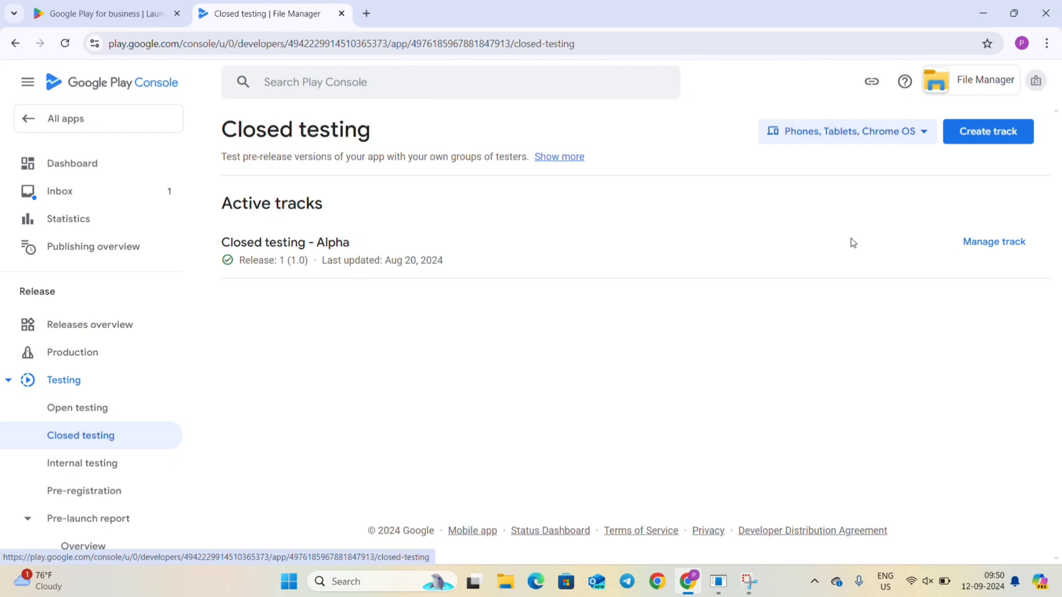
pyautogui.click(1016, 242)
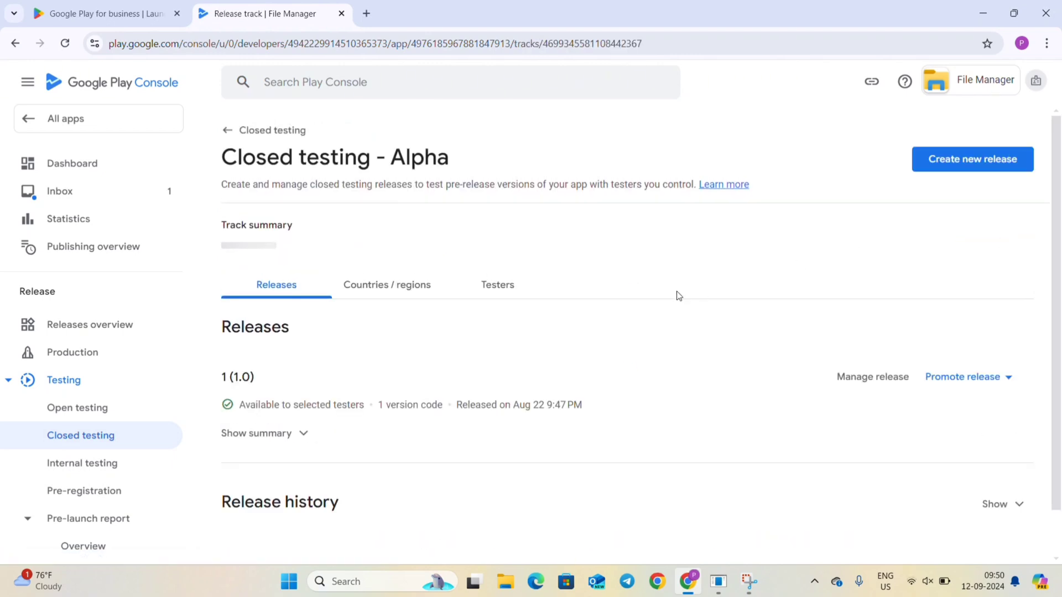
pyautogui.scroll(-1, 481, 347)
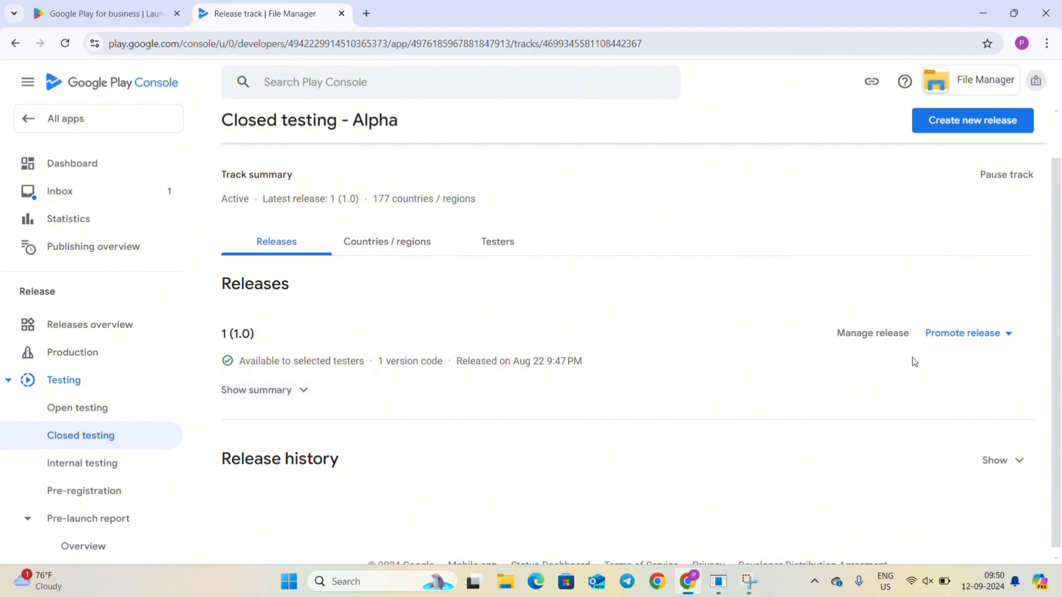
pyautogui.click(885, 339)
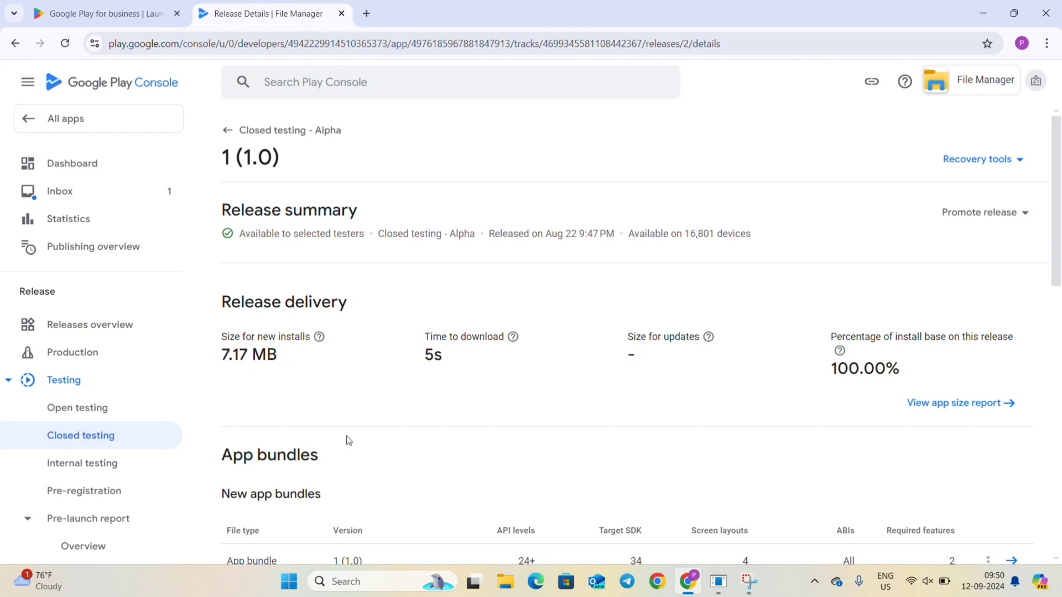
# Inspect the 1 (1.0) app bundle details, then return to the Closed testing - Alpha track
pyautogui.scroll(-3, 417, 488)
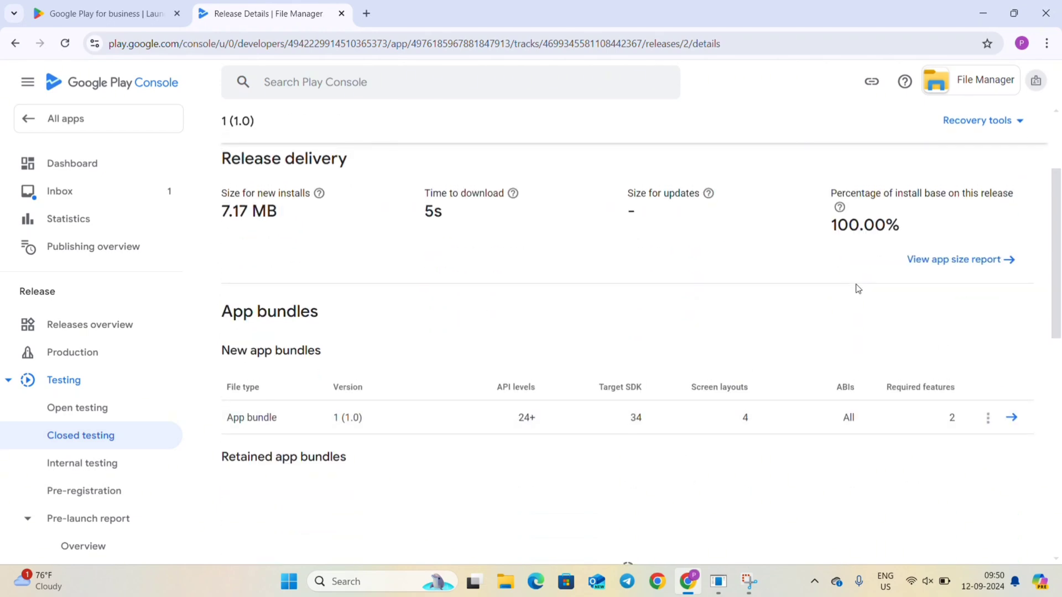
pyautogui.scroll(3, 856, 287)
pyautogui.scroll(-3, 856, 288)
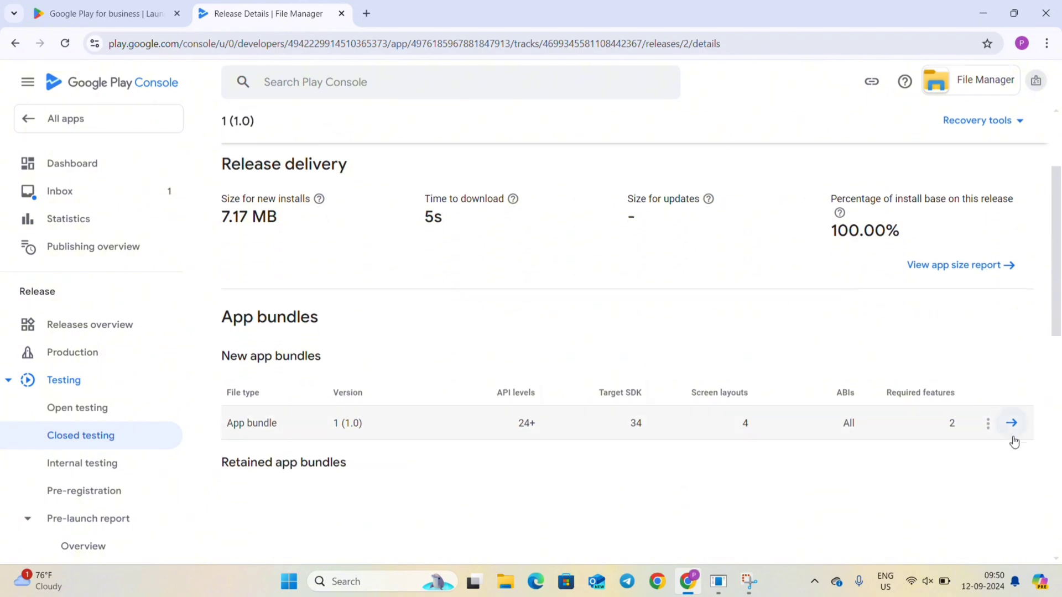
pyautogui.click(1011, 424)
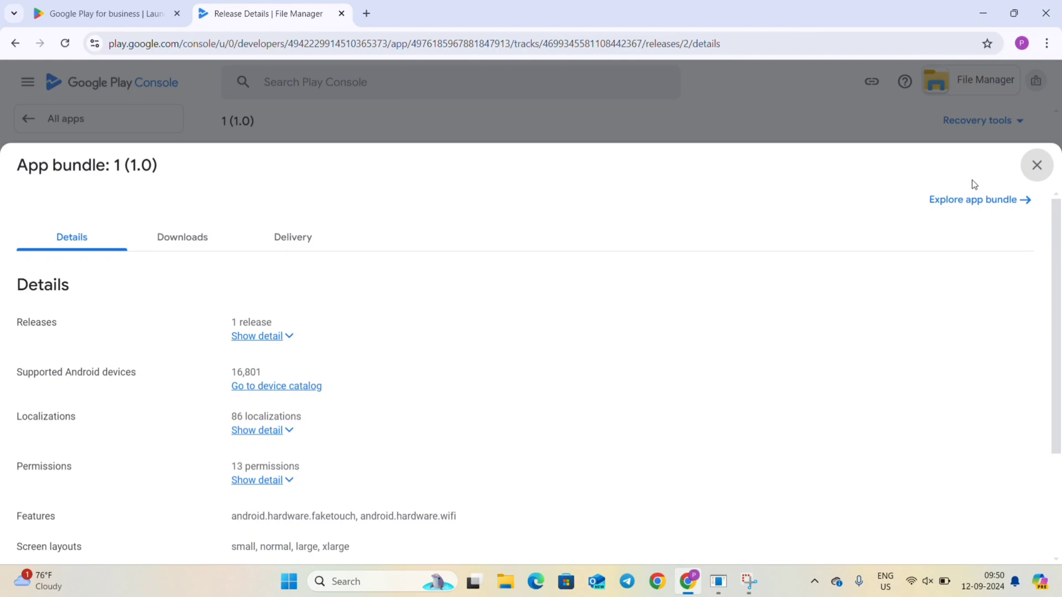
pyautogui.click(1036, 165)
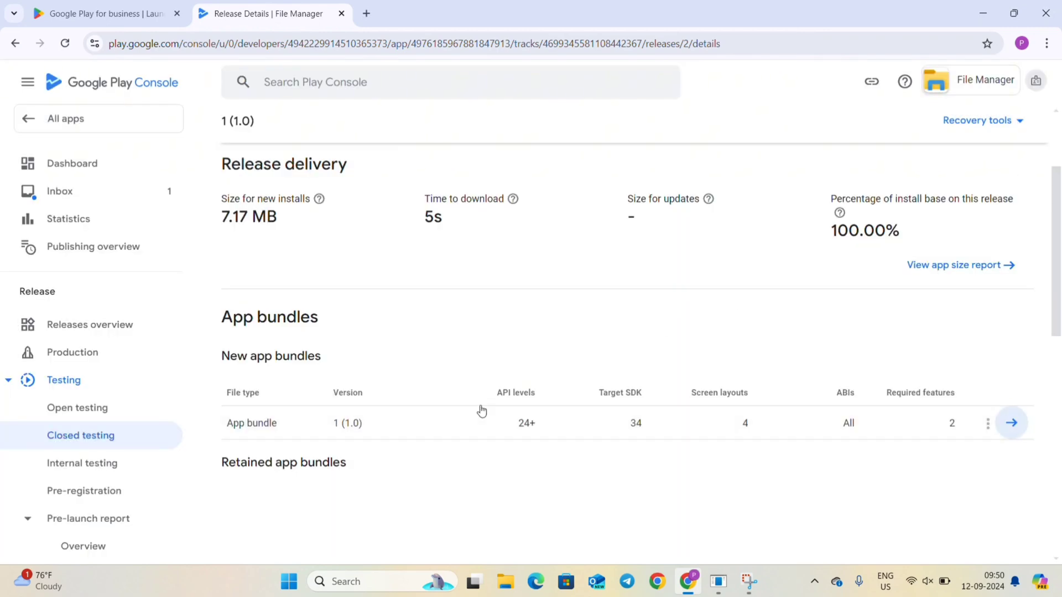
pyautogui.scroll(3, 828, 234)
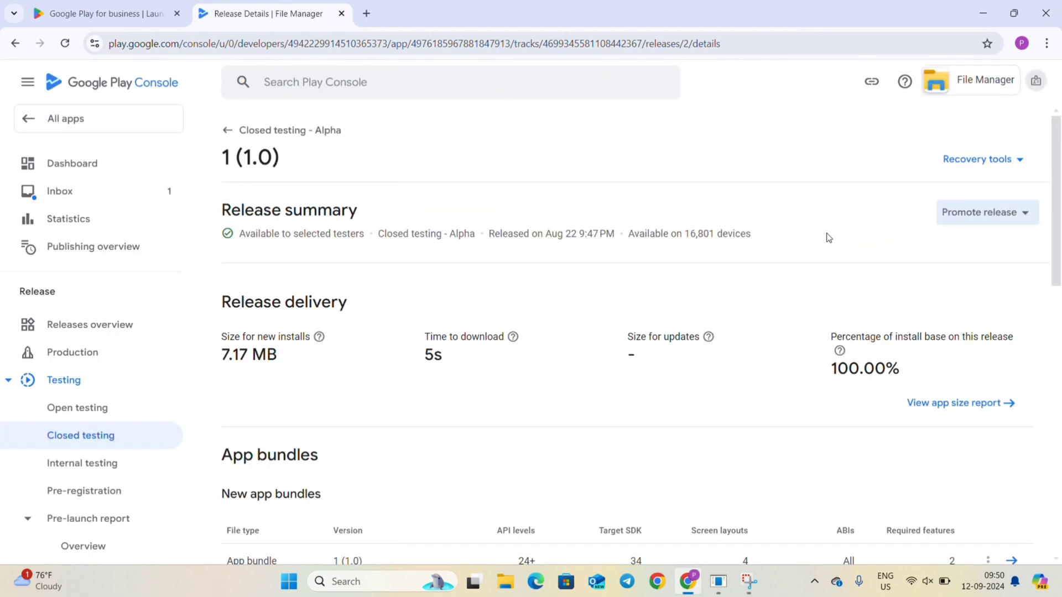
pyautogui.click(254, 136)
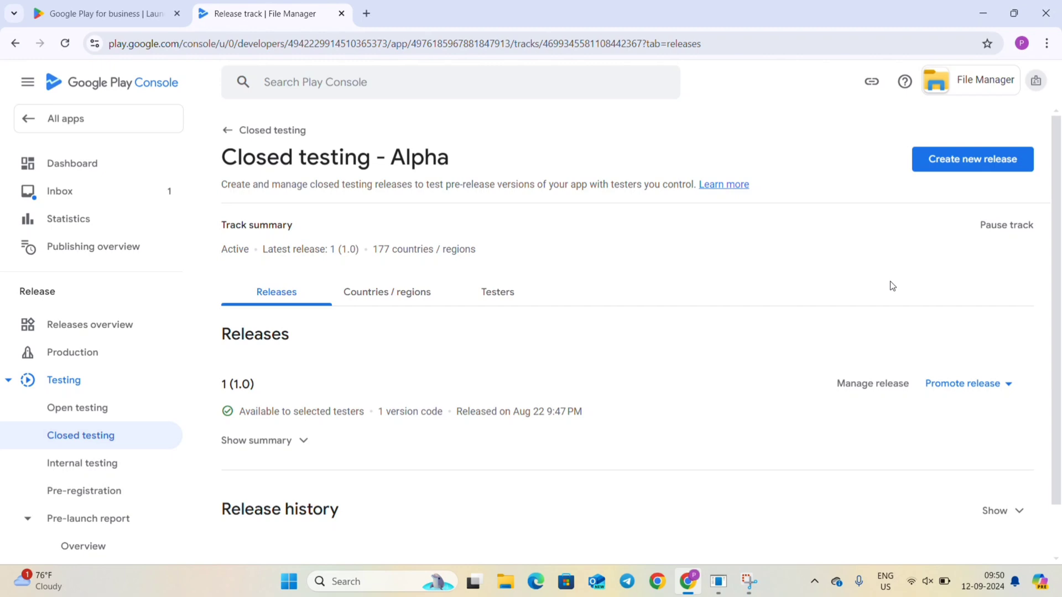
# Create a new closed testing release and check the app bundle library, which is empty
pyautogui.click(941, 162)
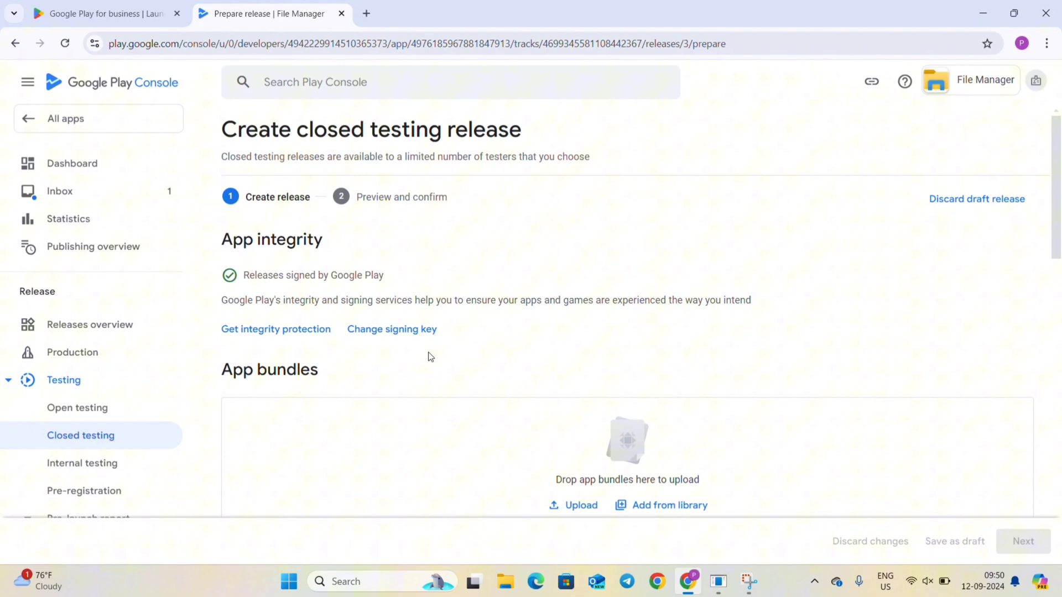
pyautogui.scroll(-2, 469, 368)
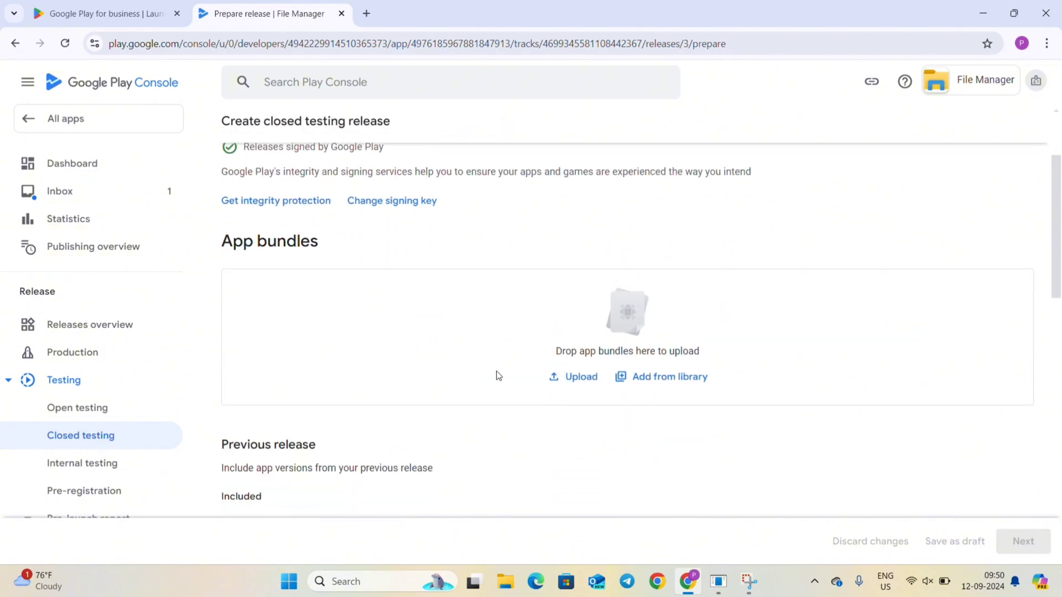
pyautogui.click(648, 384)
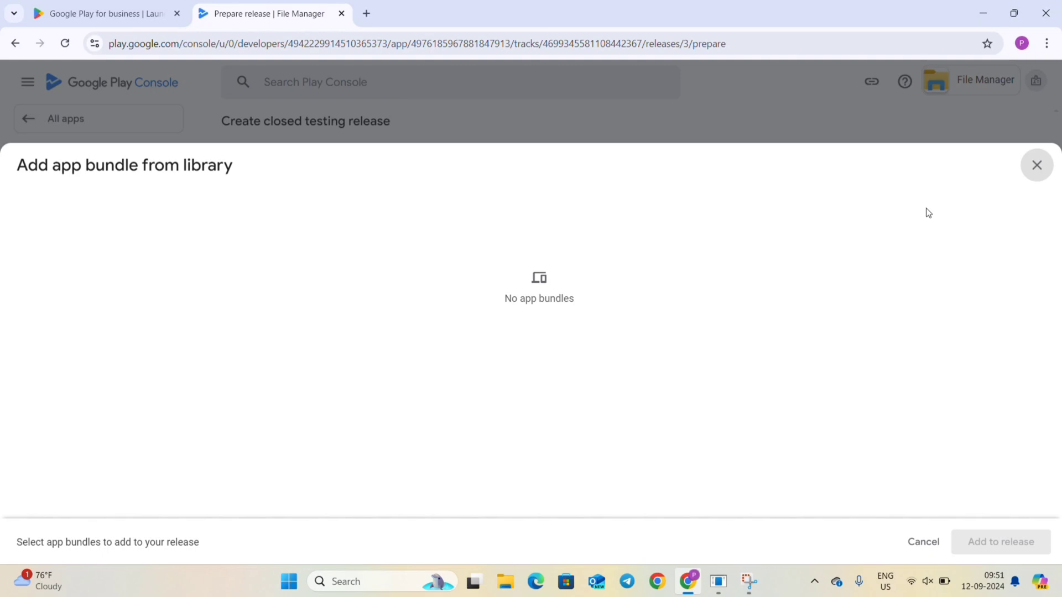
pyautogui.click(1037, 176)
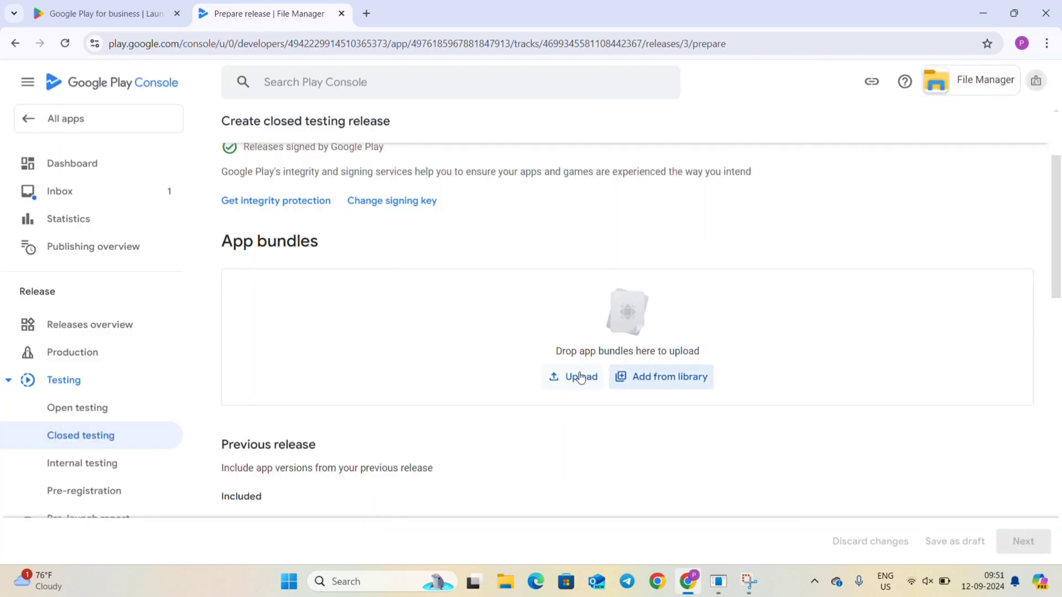
# Start a bundle upload, then cancel the file picker without choosing a file
pyautogui.click(577, 379)
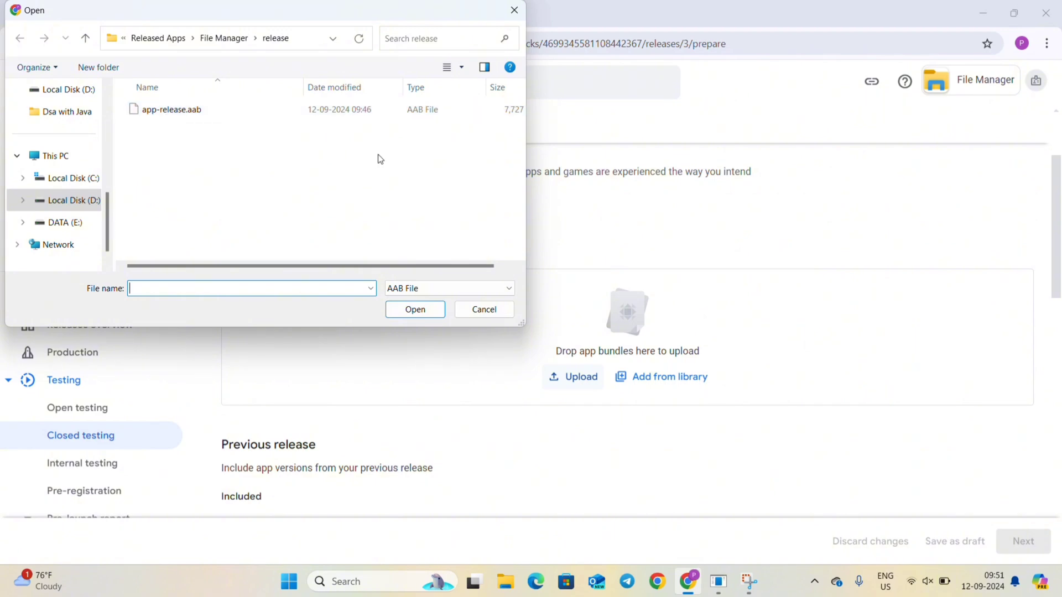
pyautogui.moveTo(391, 22); pyautogui.dragTo(393, 118)
pyautogui.click(514, 105)
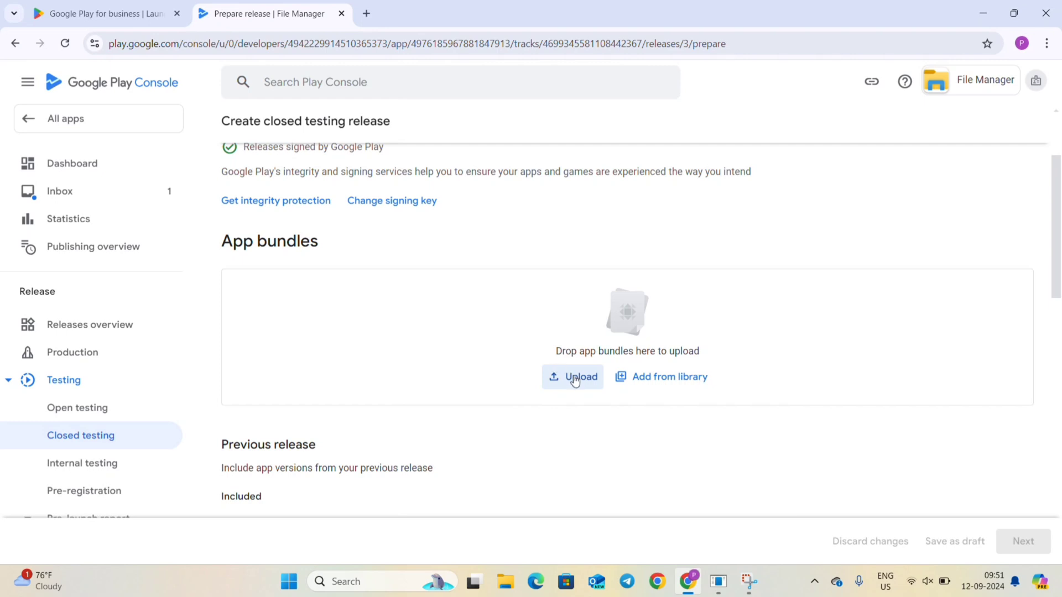
# Open build.gradle (Module :app) in the File Manager project
pyautogui.click(718, 580)
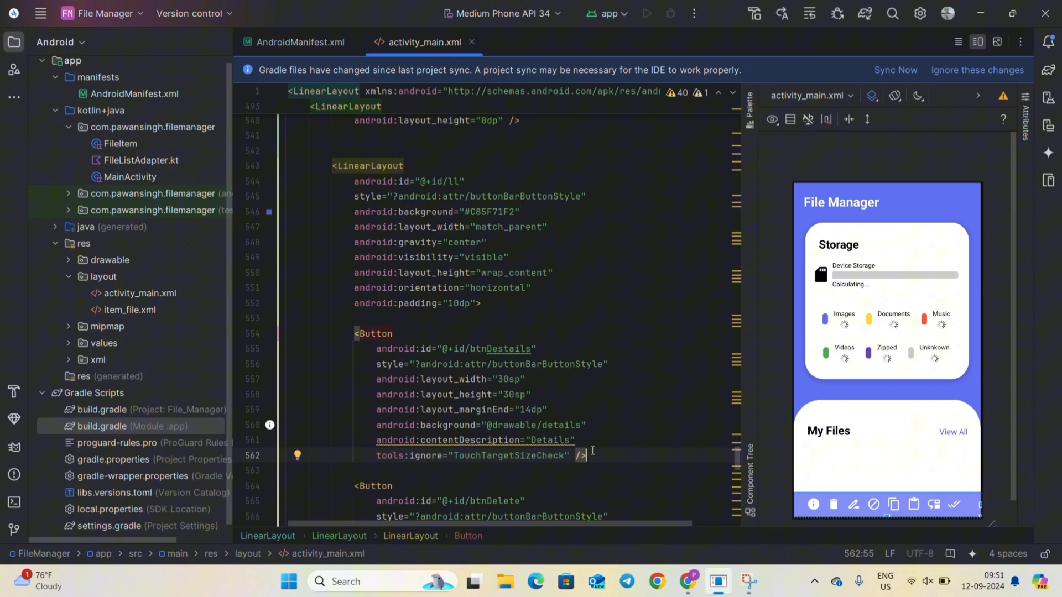
pyautogui.scroll(-1, 169, 456)
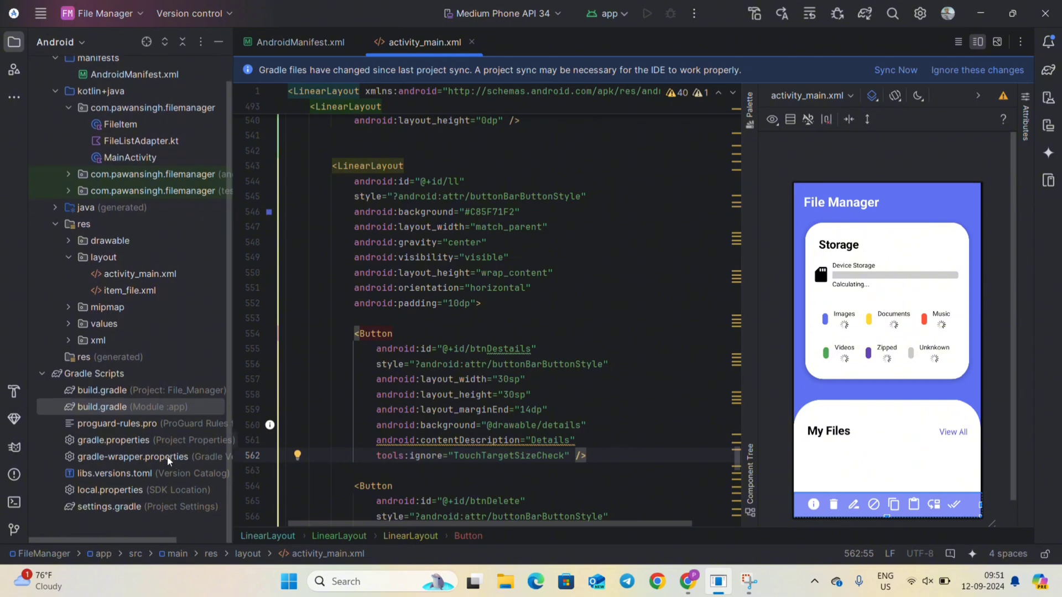
pyautogui.click(134, 406)
pyautogui.doubleClick(135, 406)
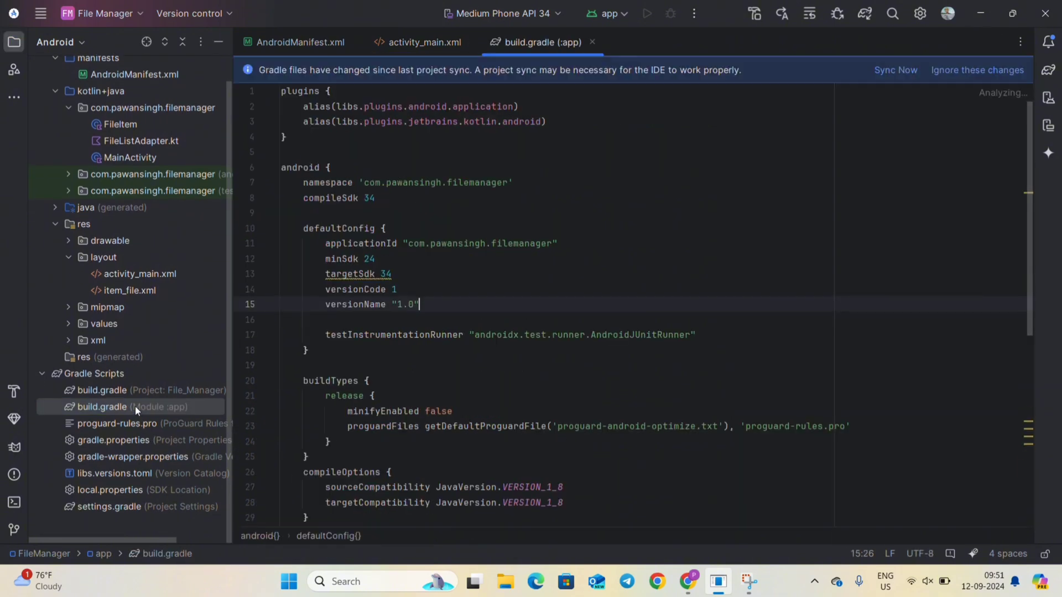
# Set versionCode to 2 and versionName to "1.1", then sync the Gradle project
pyautogui.click(401, 291)
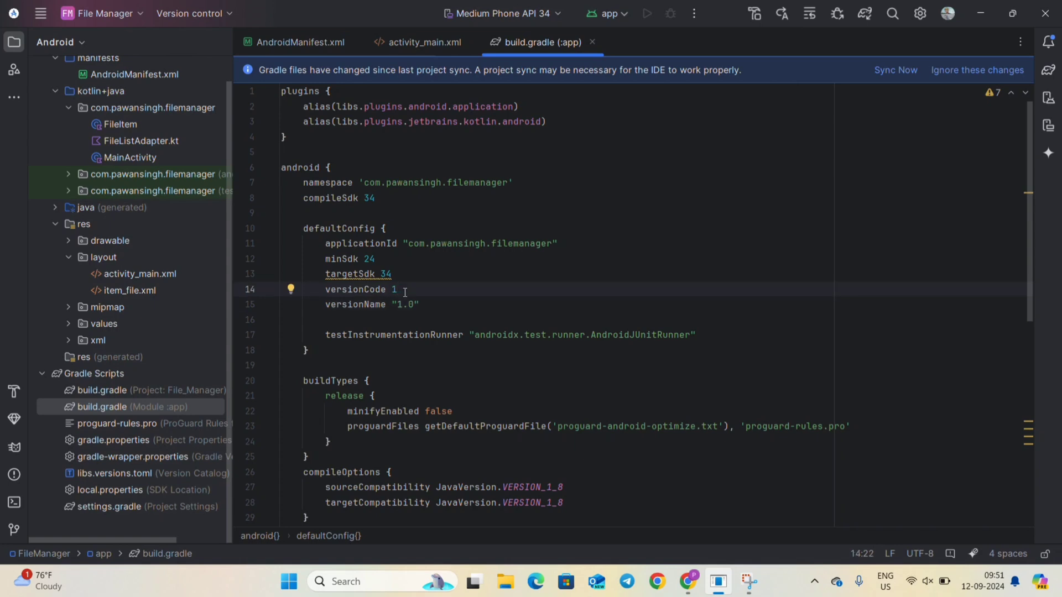
pyautogui.press('BackSpace')
pyautogui.write('2')
pyautogui.click(419, 304)
pyautogui.press('Left')
pyautogui.press('BackSpace')
pyautogui.write('1')
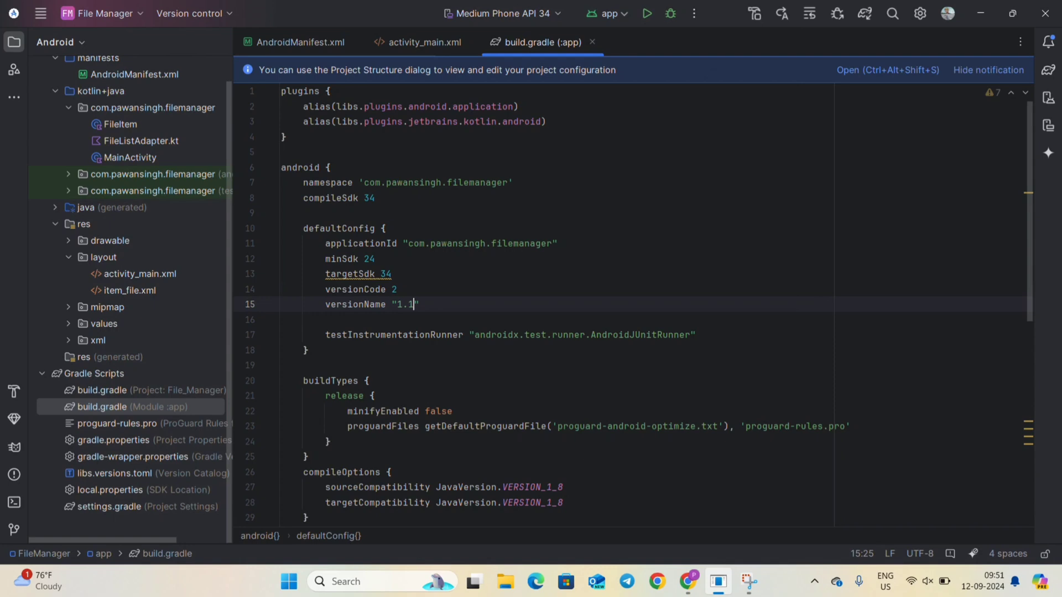
pyautogui.click(422, 299)
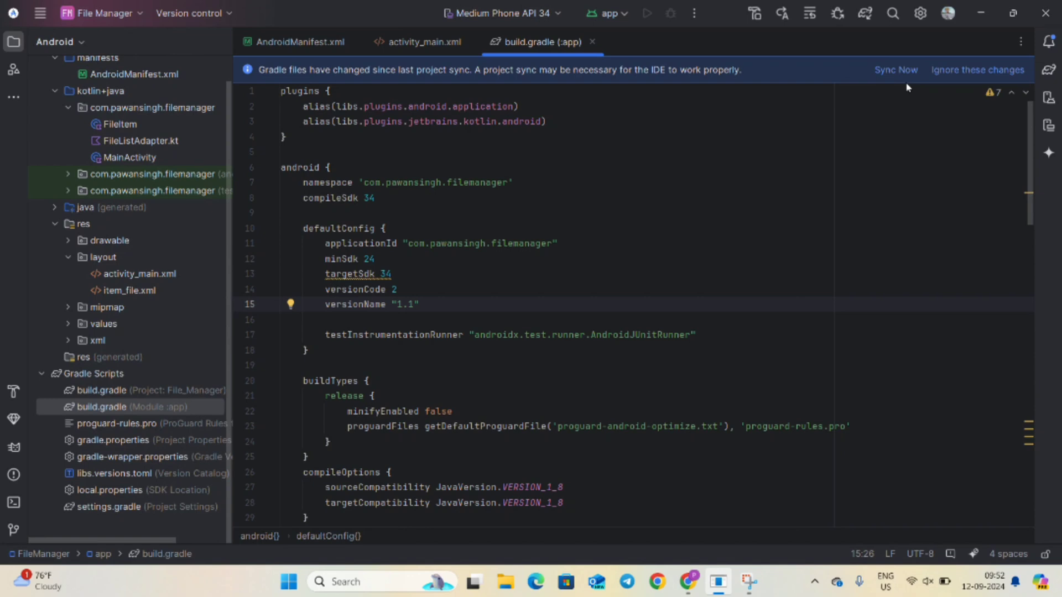
pyautogui.click(939, 72)
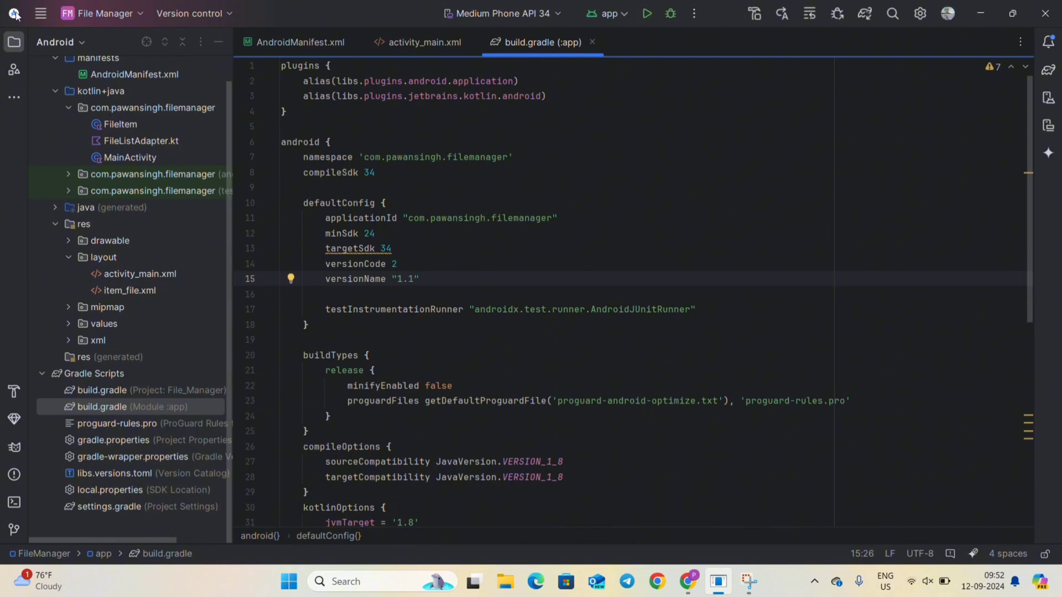
# Start Build > Generate Signed App Bundle with Android App Bundle as the output
pyautogui.click(41, 19)
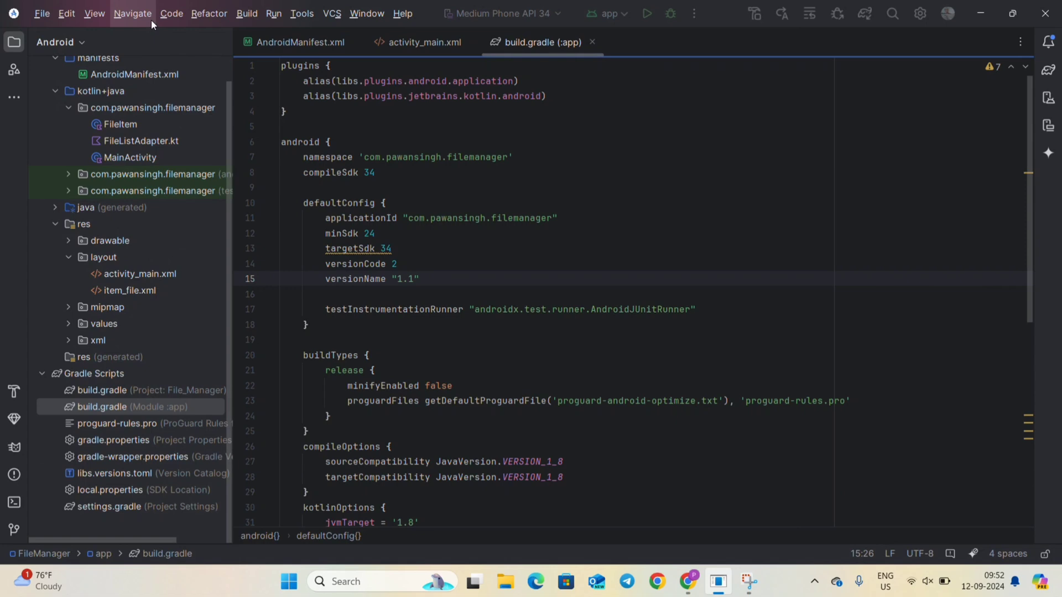
pyautogui.click(246, 14)
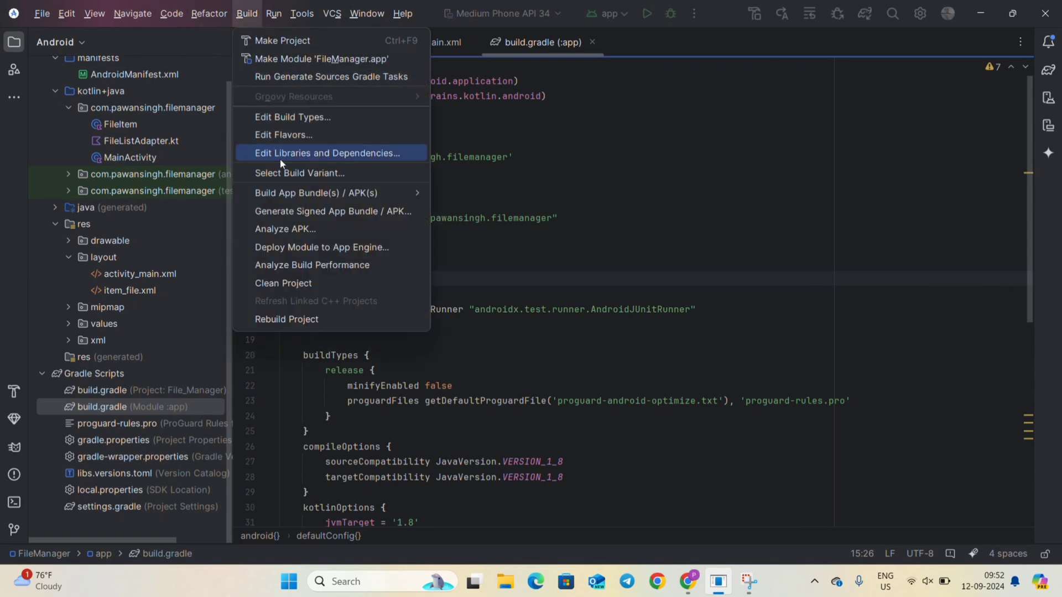
pyautogui.click(293, 211)
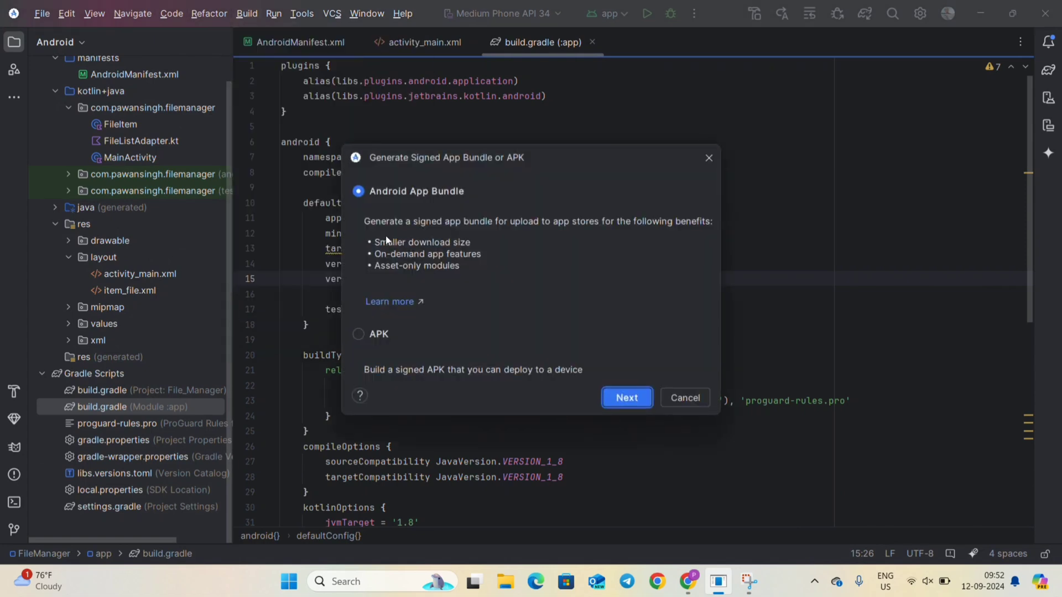
pyautogui.click(622, 398)
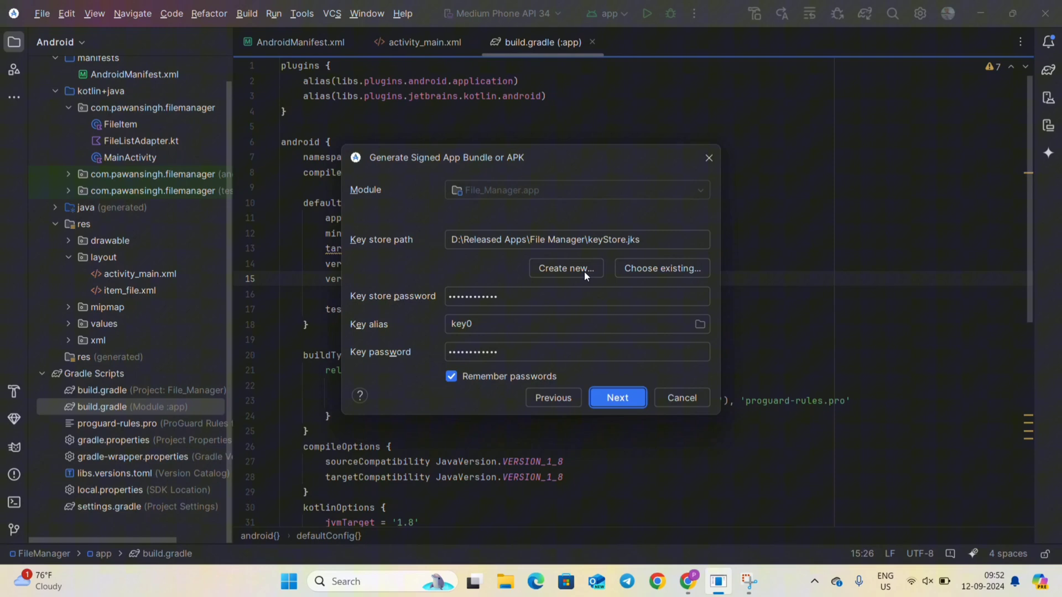
# Sign with the existing keyStore.jks key store and create the release bundle
pyautogui.click(642, 271)
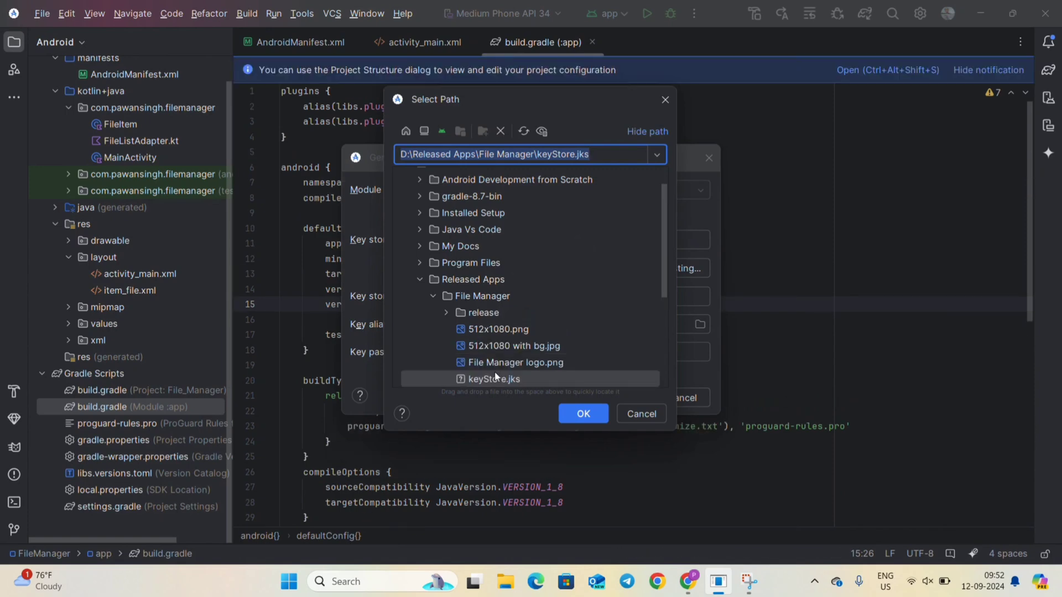
pyautogui.click(493, 376)
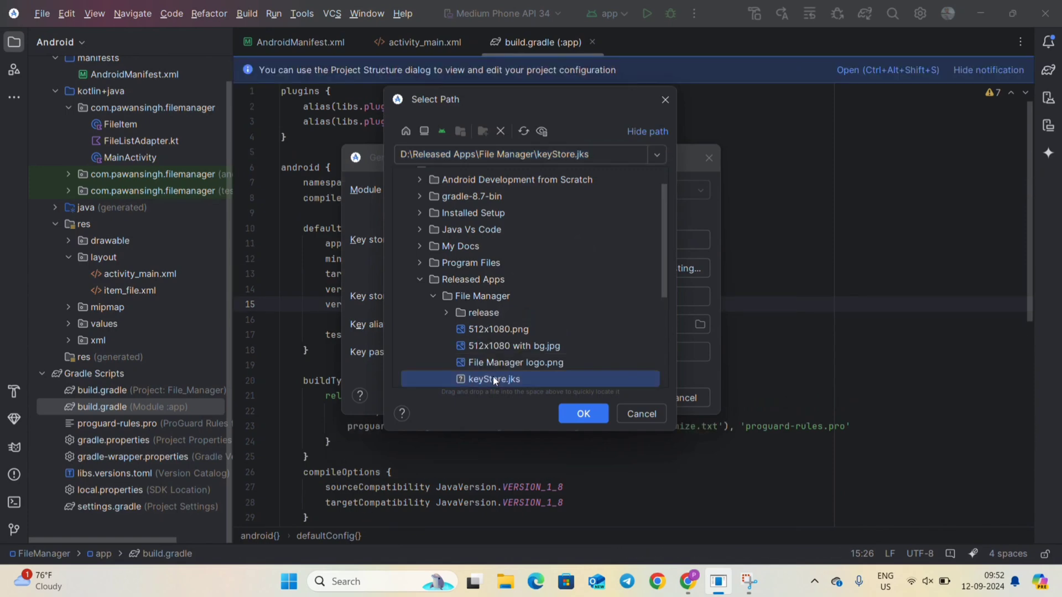
pyautogui.click(583, 414)
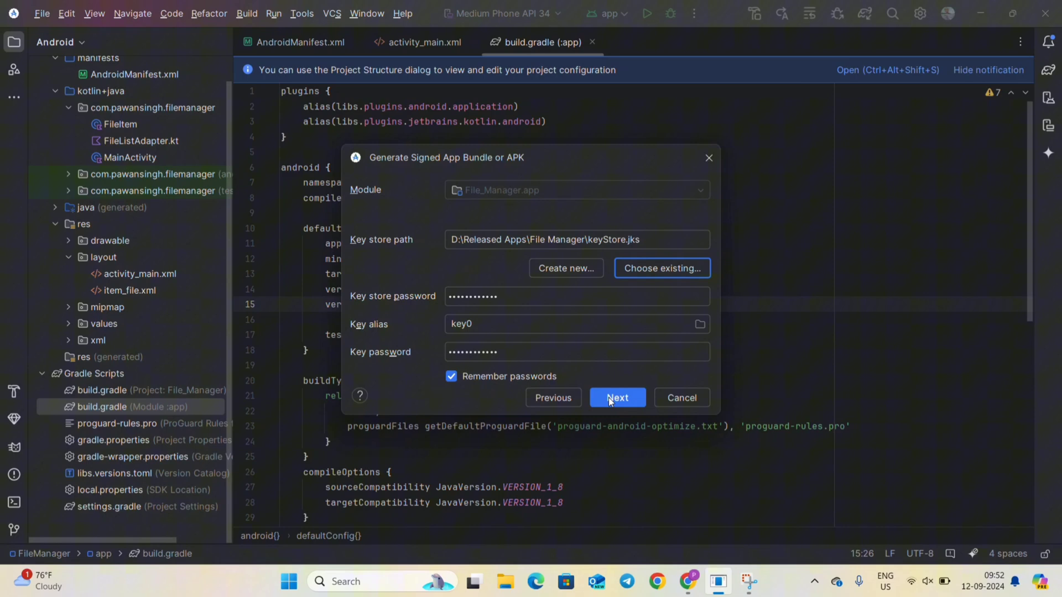
pyautogui.click(608, 397)
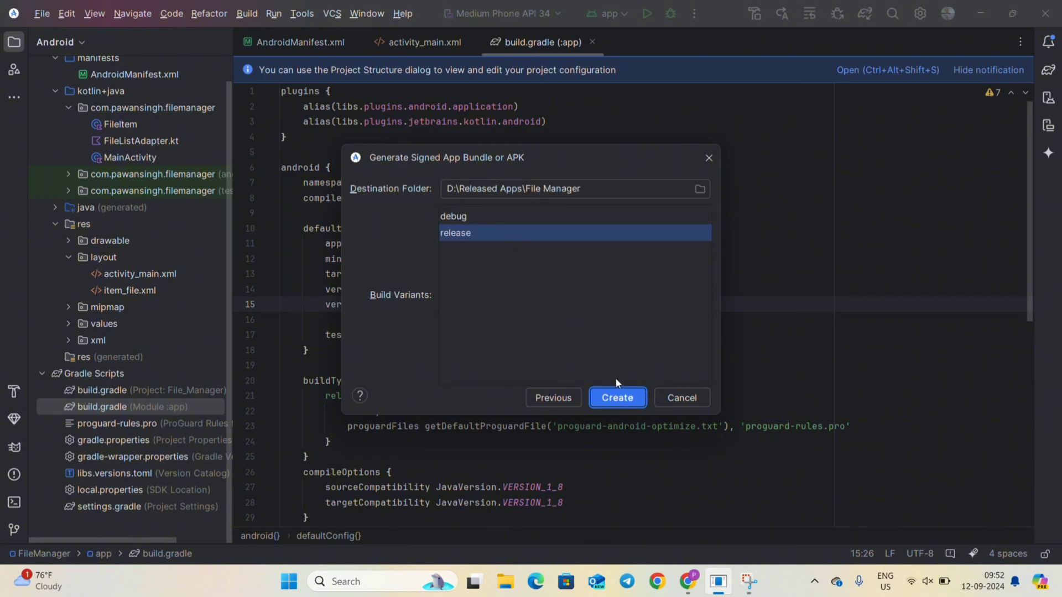
pyautogui.click(615, 396)
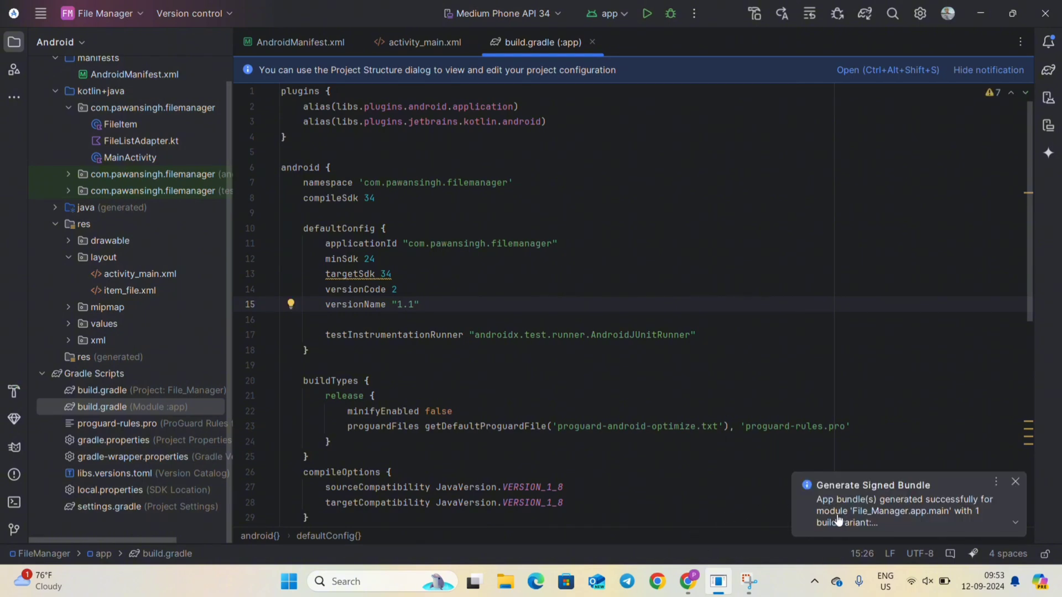
# Locate the generated app-release.aab (7,727 KB), close File Explorer, and quit Android Studio
pyautogui.click(1014, 523)
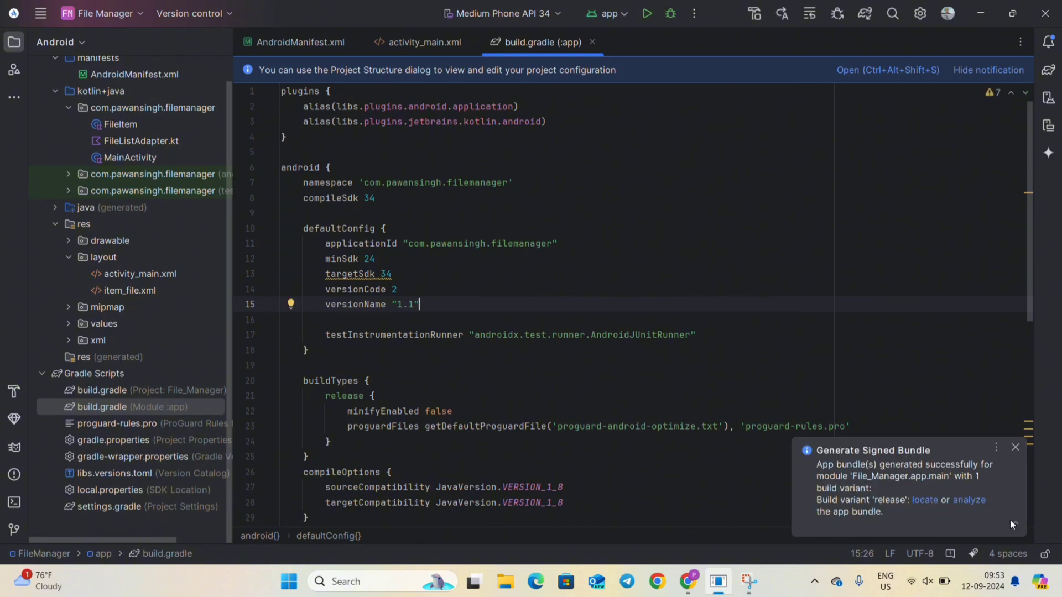
pyautogui.click(921, 501)
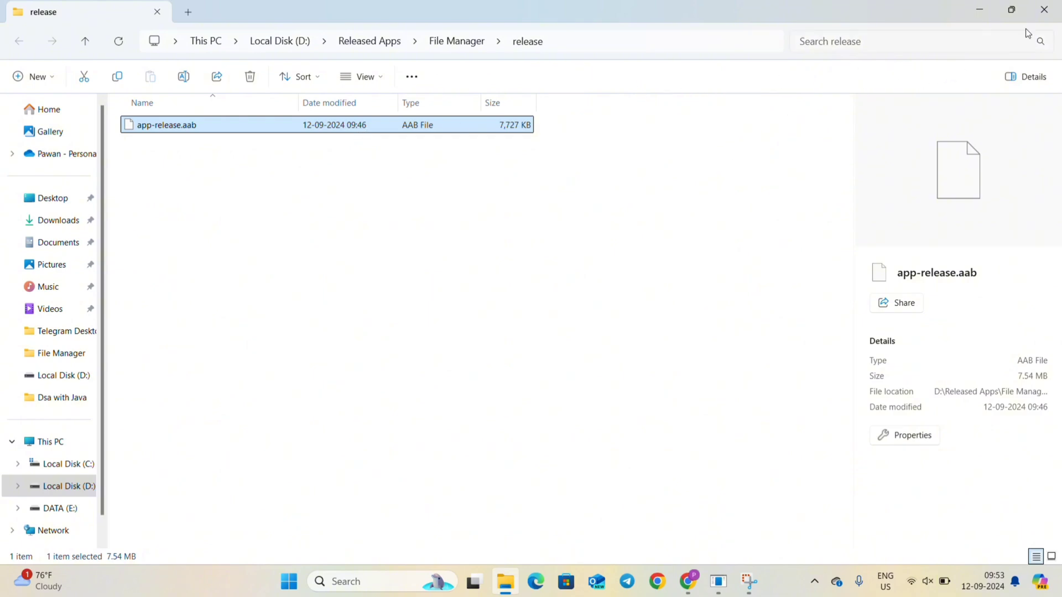
pyautogui.click(1038, 16)
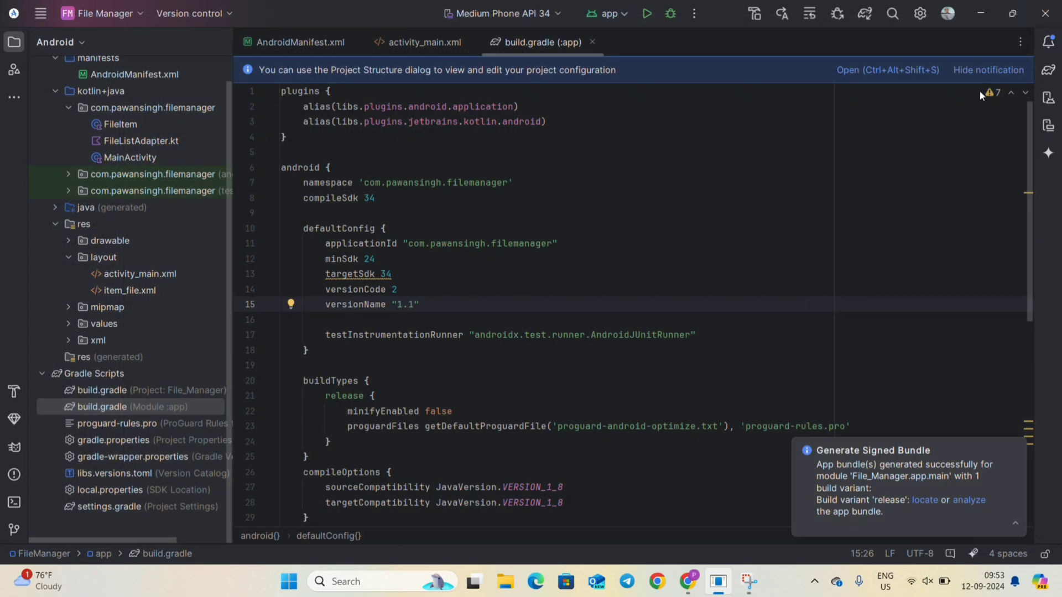
pyautogui.click(1049, 16)
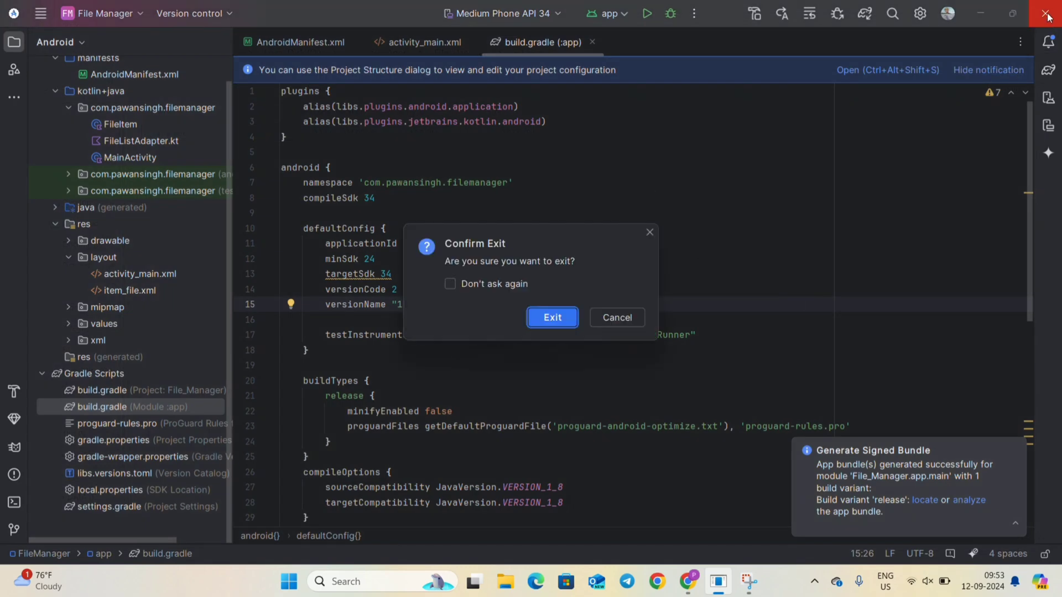
# Confirm exiting Android Studio and upload app-release.aab to the release's App bundles
pyautogui.click(561, 318)
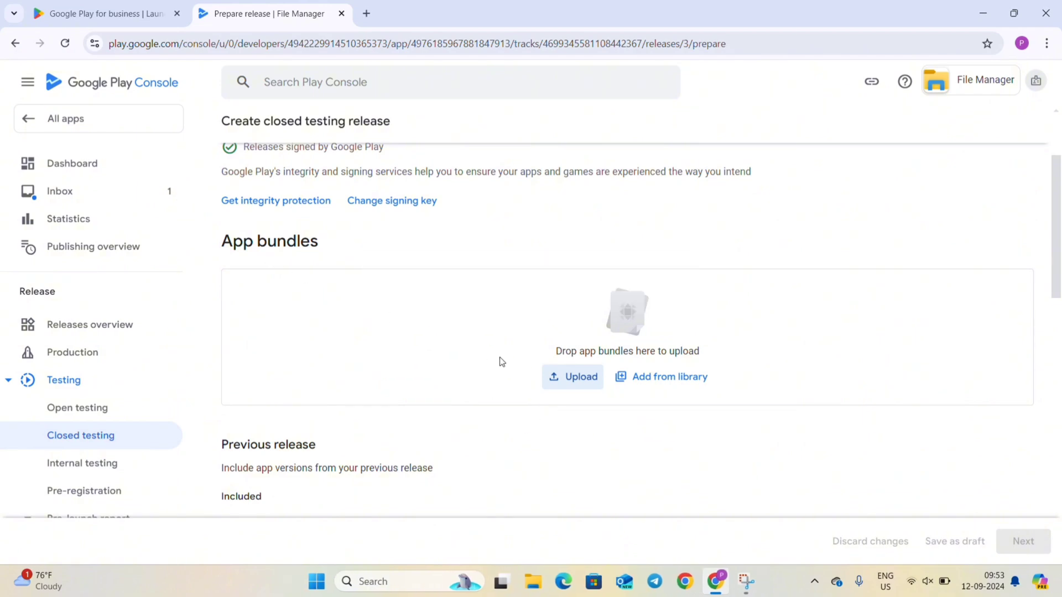
pyautogui.click(563, 384)
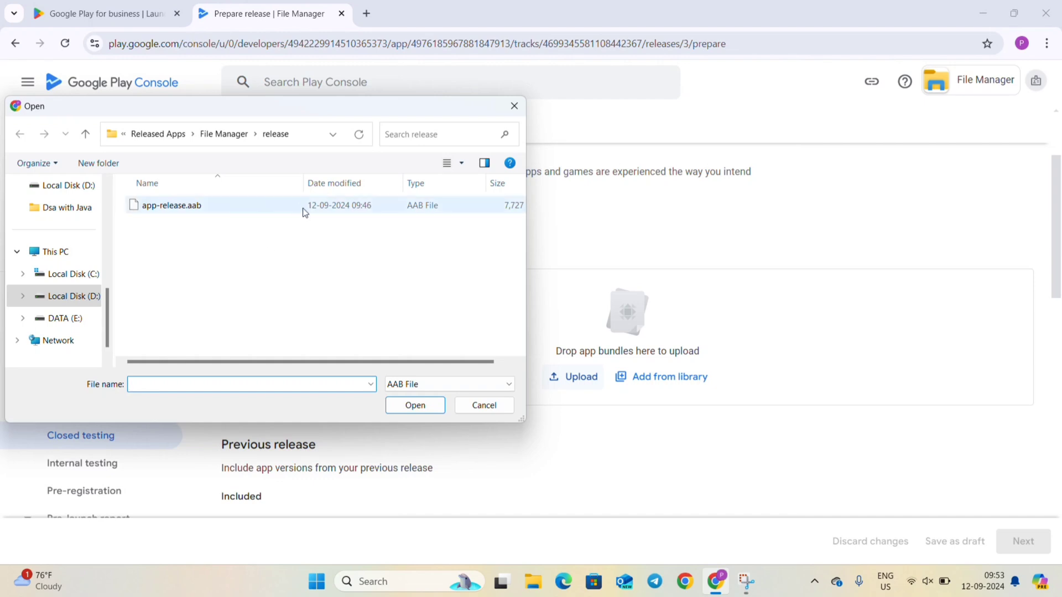
pyautogui.click(303, 207)
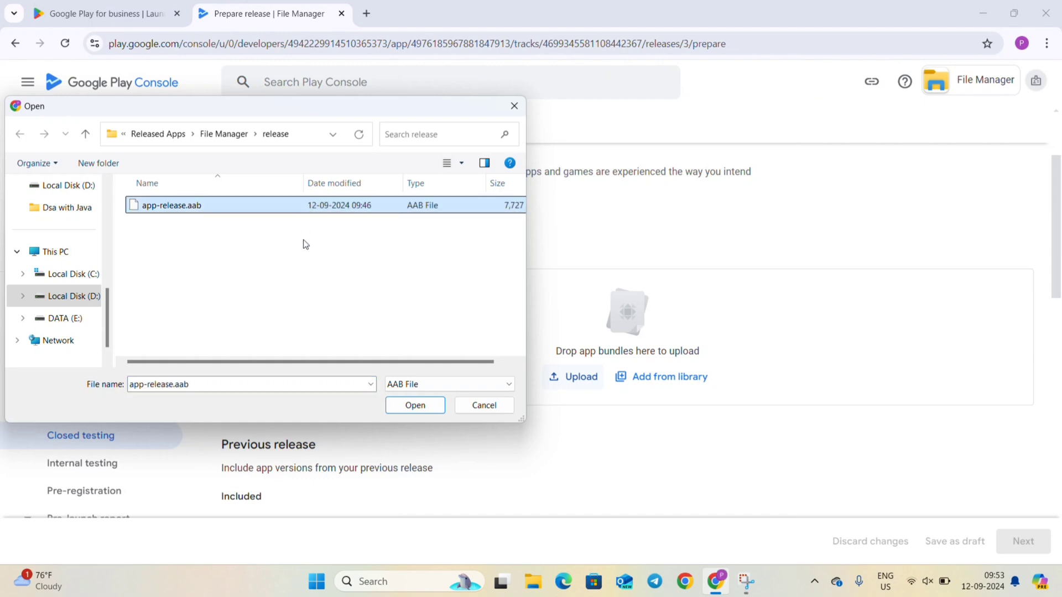
pyautogui.click(404, 405)
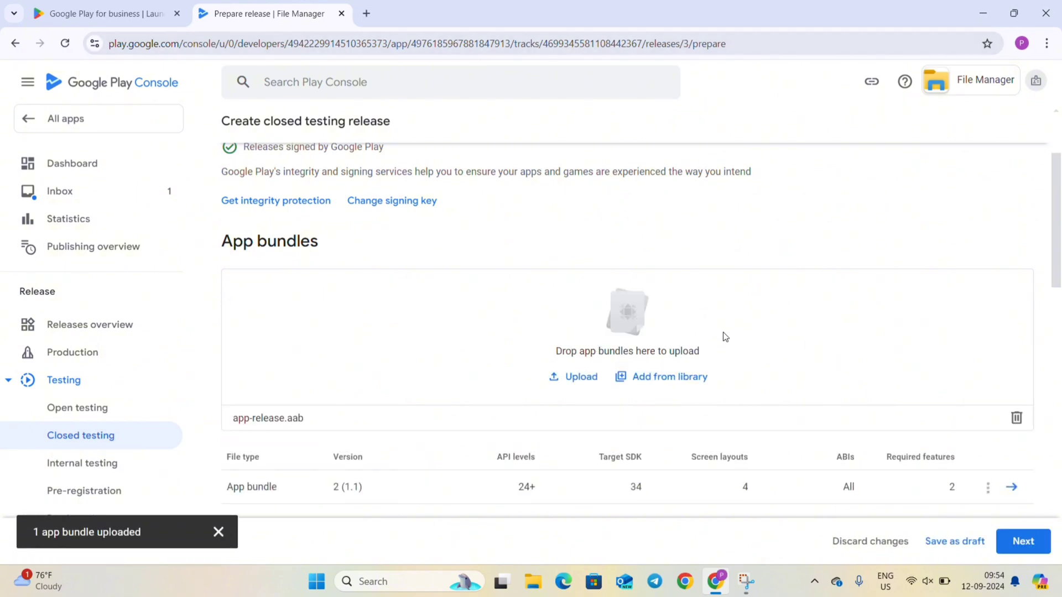
# Check the uploaded version 2 (1.1) bundle and continue to Preview and confirm
pyautogui.scroll(-1, 752, 357)
pyautogui.scroll(-2, 753, 359)
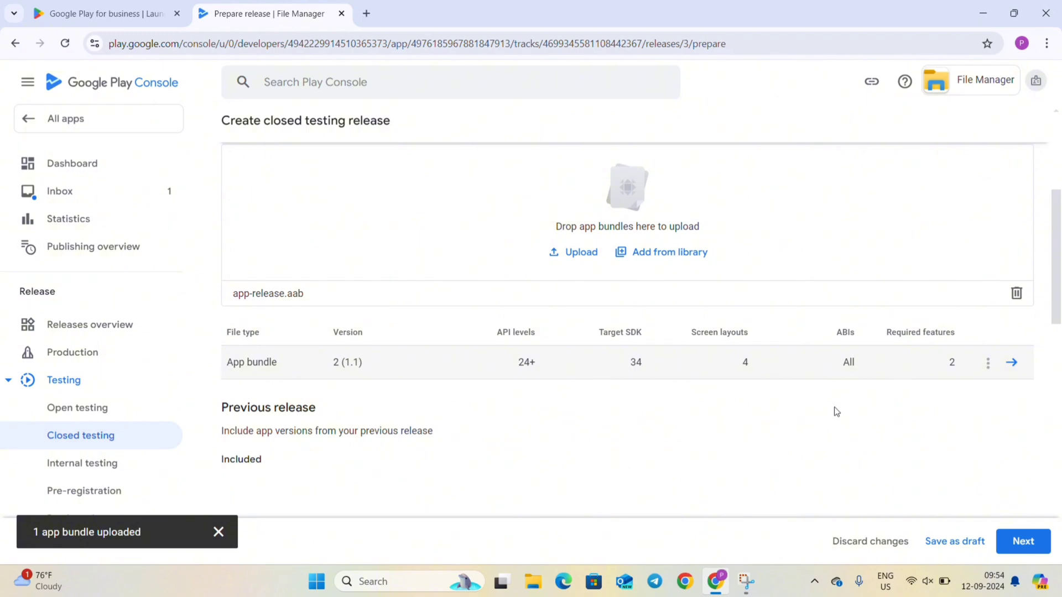
pyautogui.scroll(-1, 784, 432)
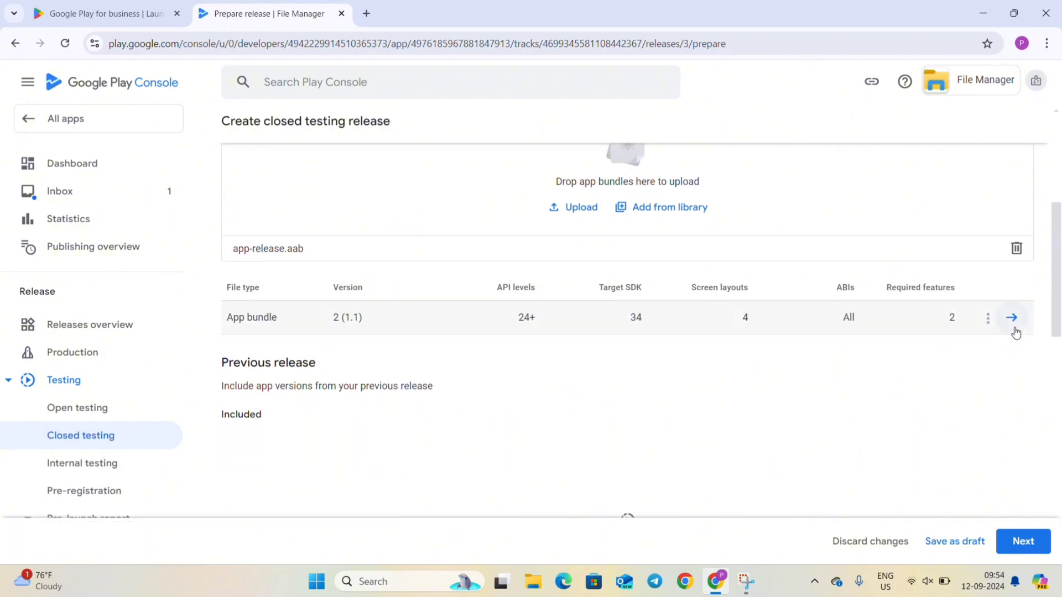
pyautogui.click(1023, 545)
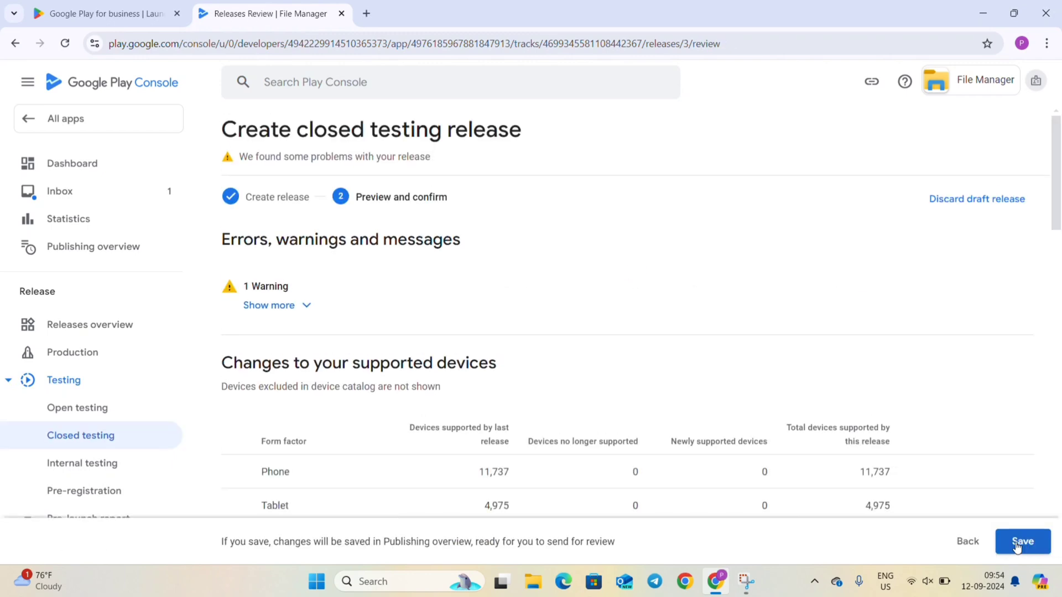
# Review the warning and the version 2 (1.1) release summary, then save the release
pyautogui.click(277, 305)
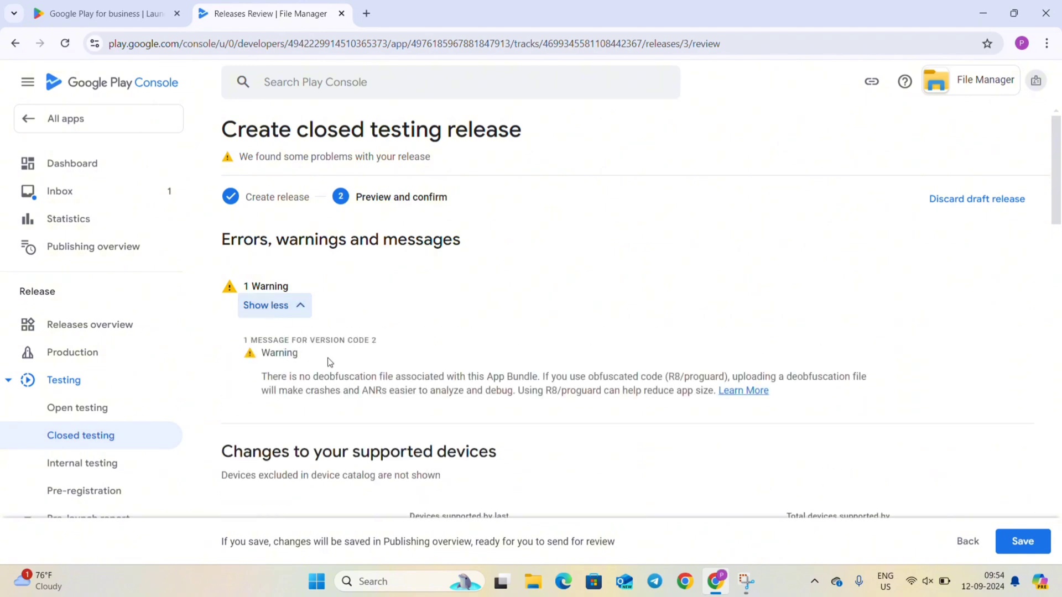
pyautogui.click(299, 306)
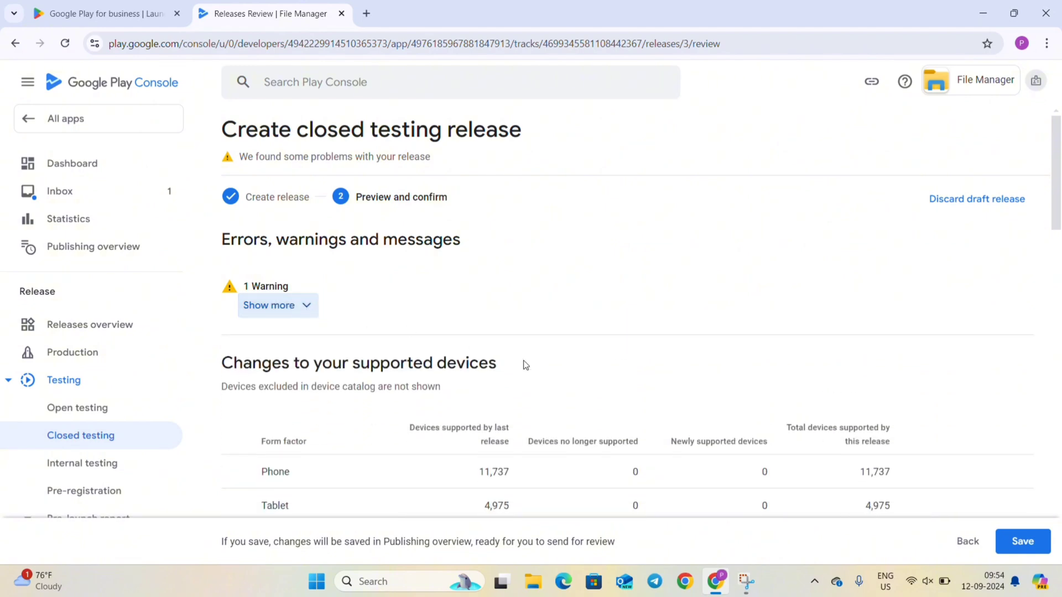
pyautogui.scroll(-5, 524, 365)
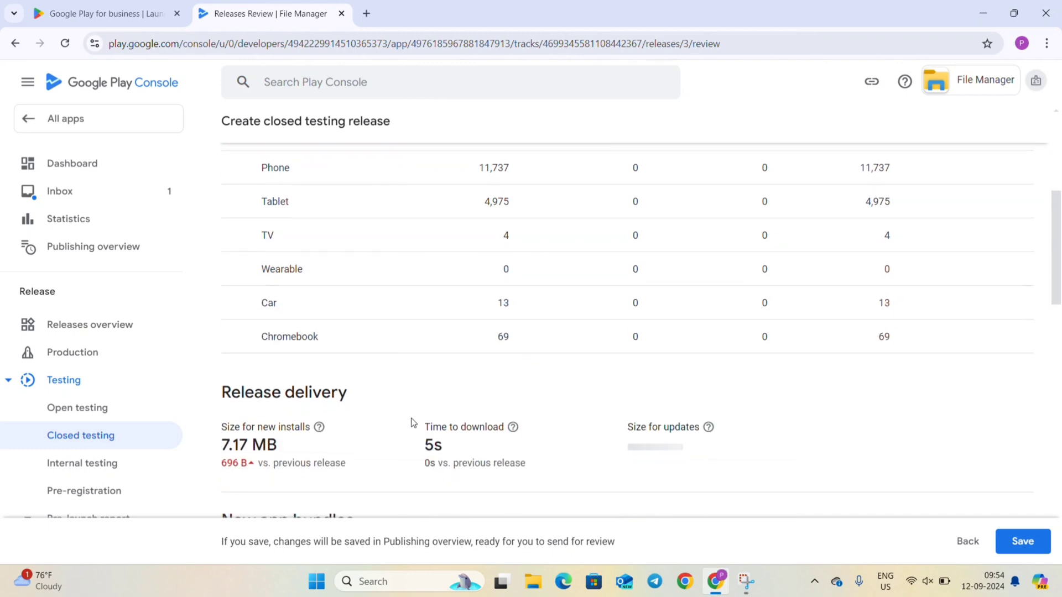
pyautogui.scroll(-1, 378, 448)
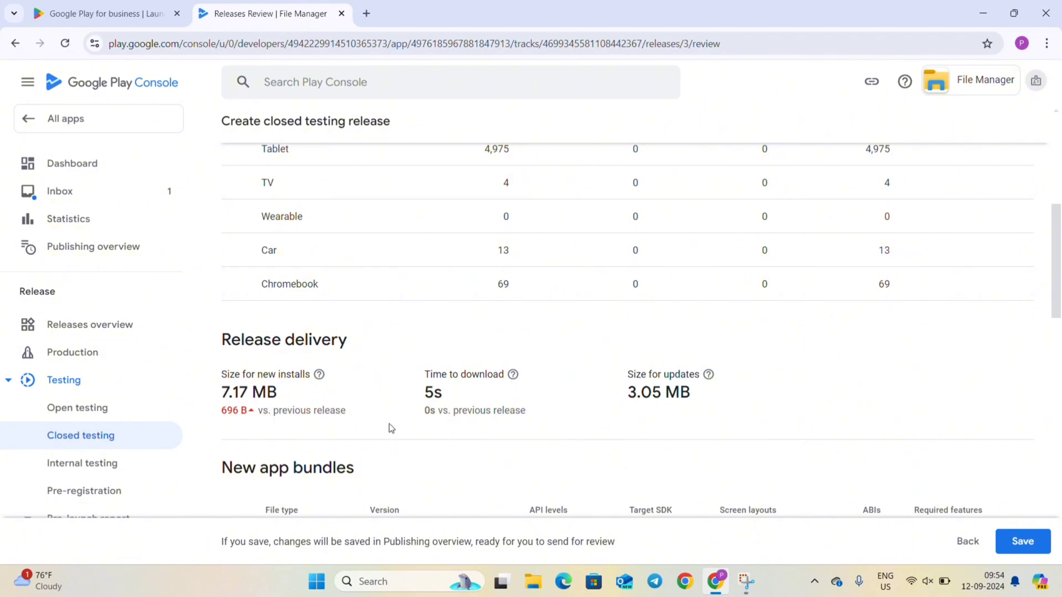
pyautogui.scroll(-2, 399, 431)
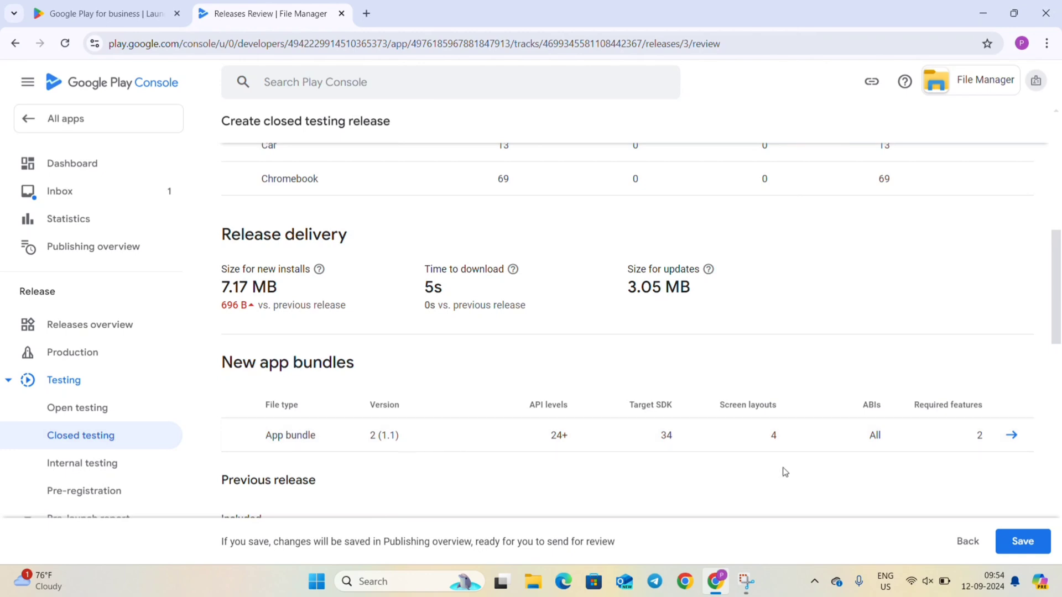
pyautogui.click(999, 542)
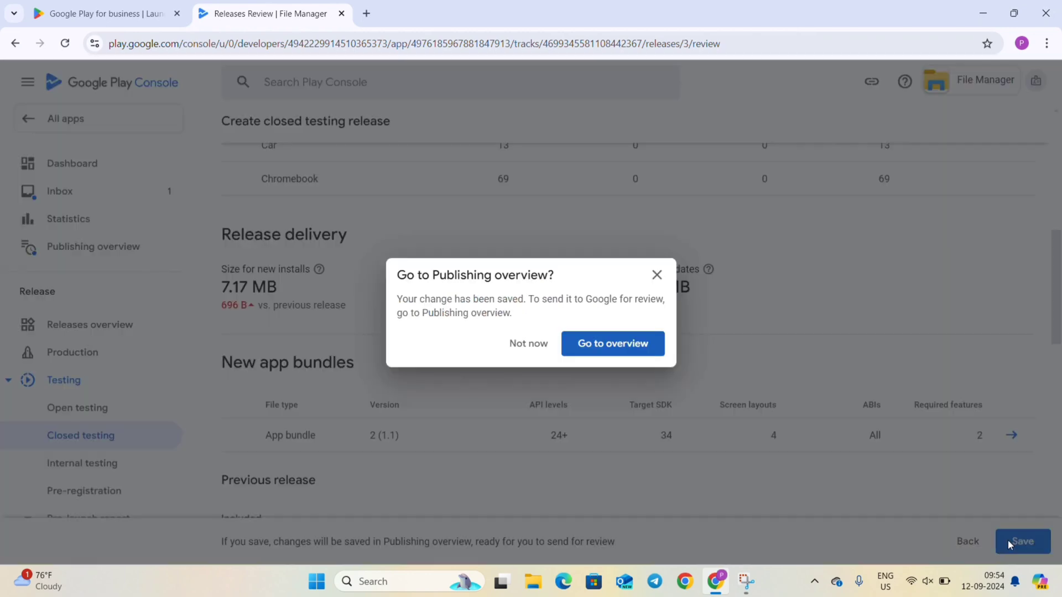
# From Publishing overview, send the 1 closed testing change to Google for review
pyautogui.click(615, 350)
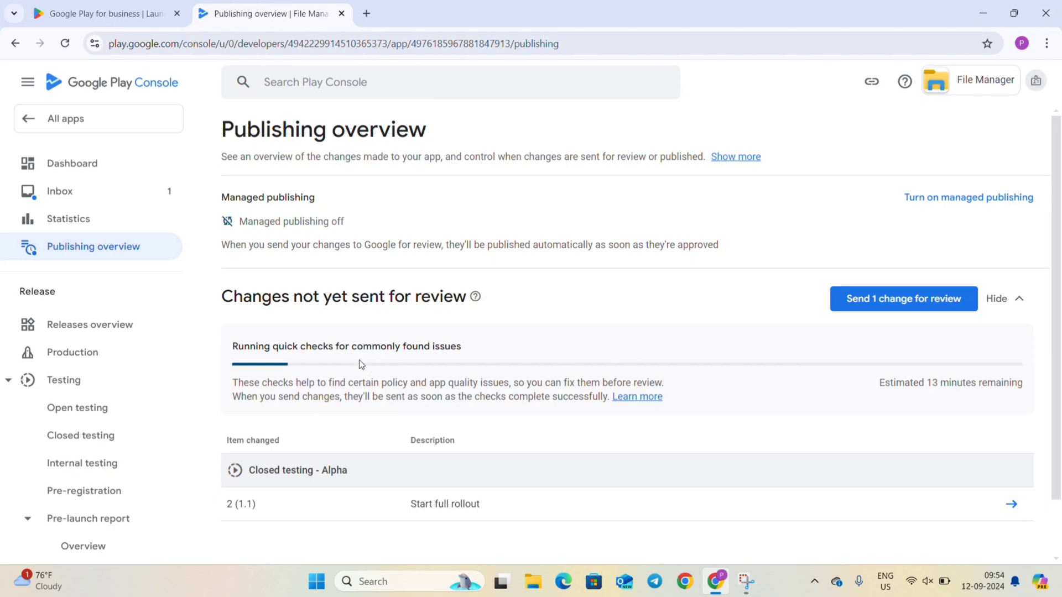
pyautogui.click(869, 304)
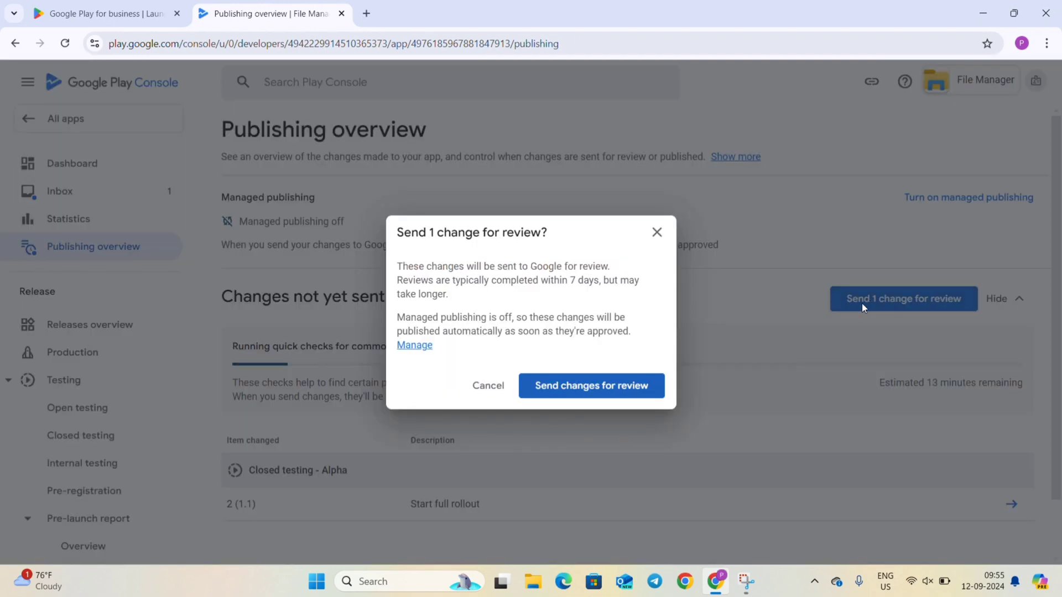
pyautogui.click(619, 387)
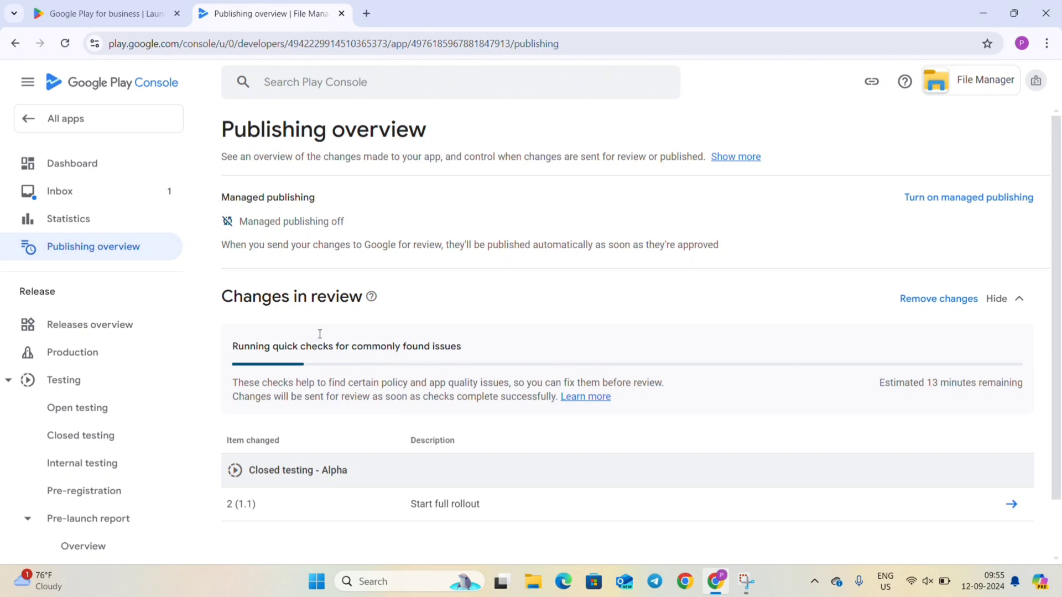
# Go back to the All apps list from the left sidebar
pyautogui.click(82, 119)
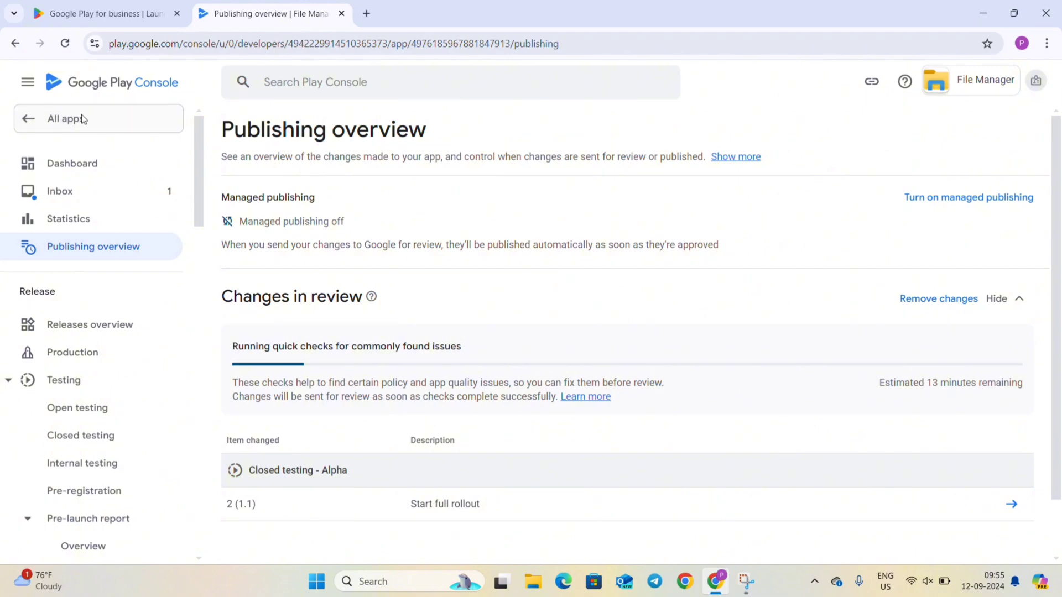